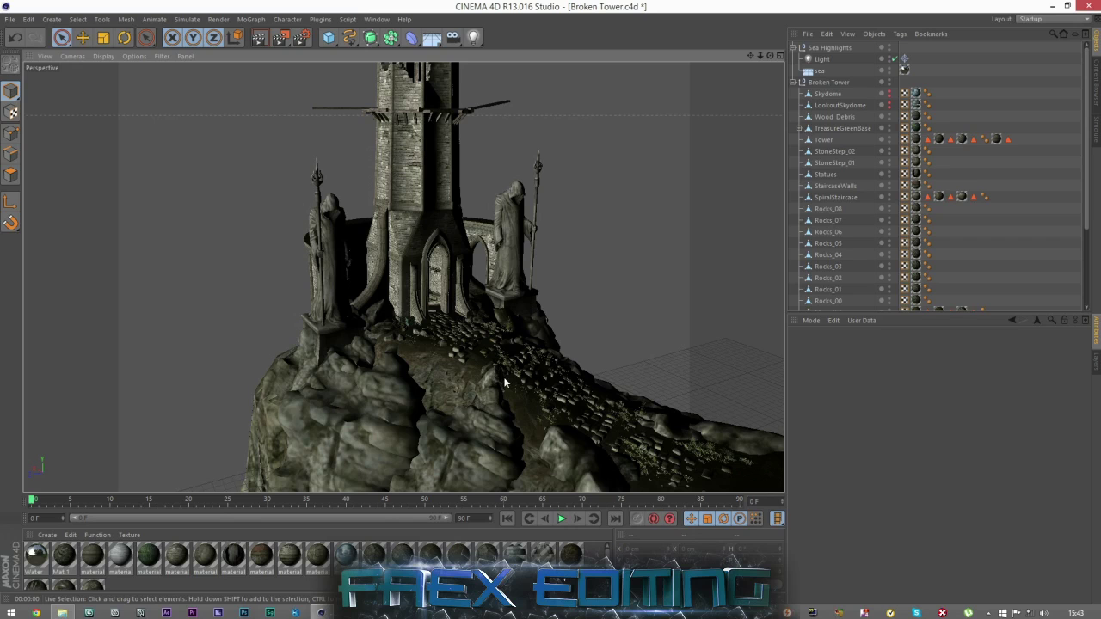
- Inspect the tower, its rock base and the surrounding cliffs from several distances and angles
scroll(460, 280, down, 6)
alt+drag(397, 303, 713, 128)
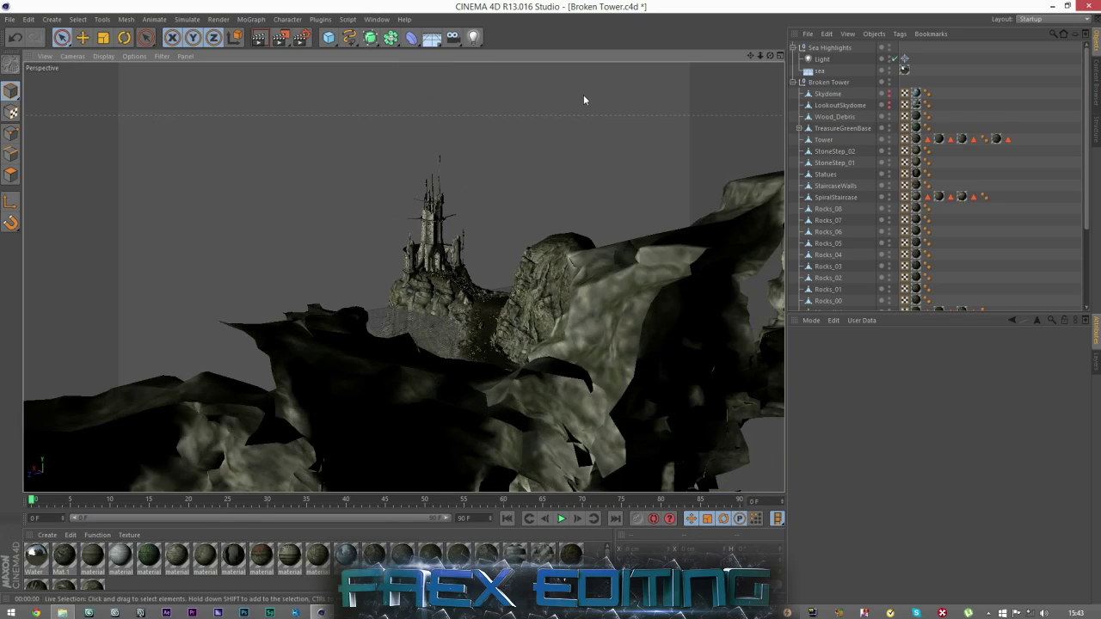
drag(760, 56, 1045, 73)
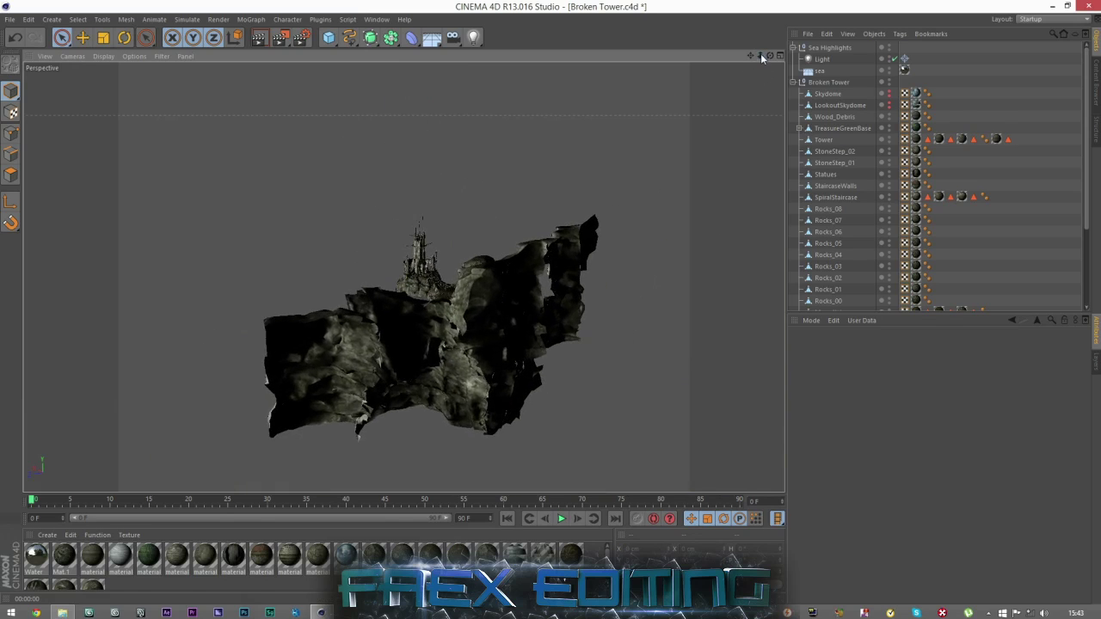
scroll(558, 198, up, 3)
scroll(250, 303, up, 3)
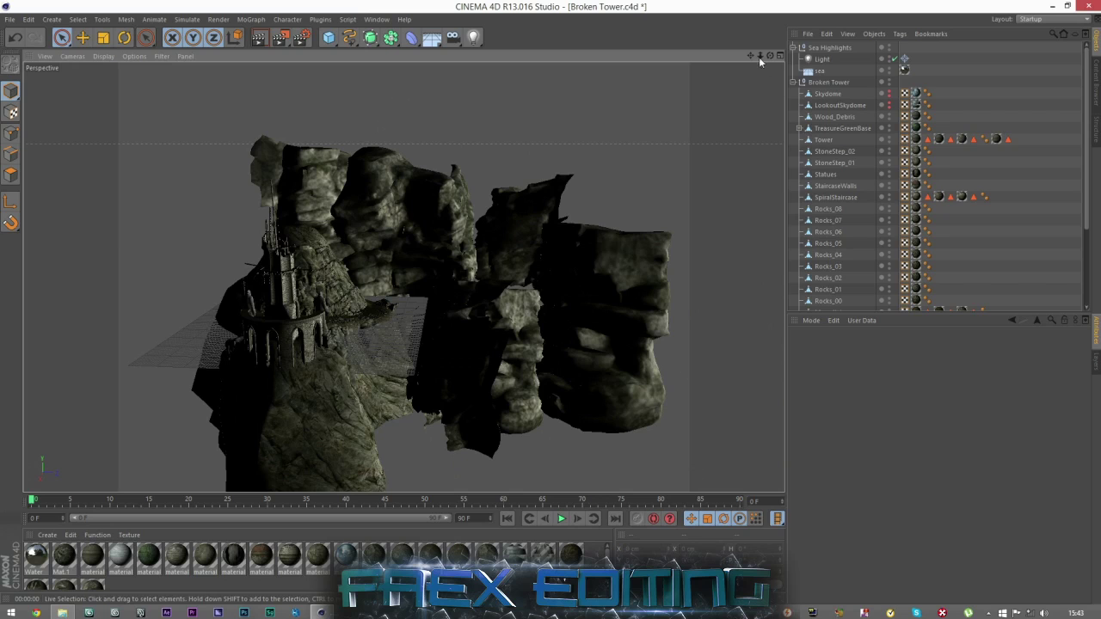
drag(760, 58, 514, 238)
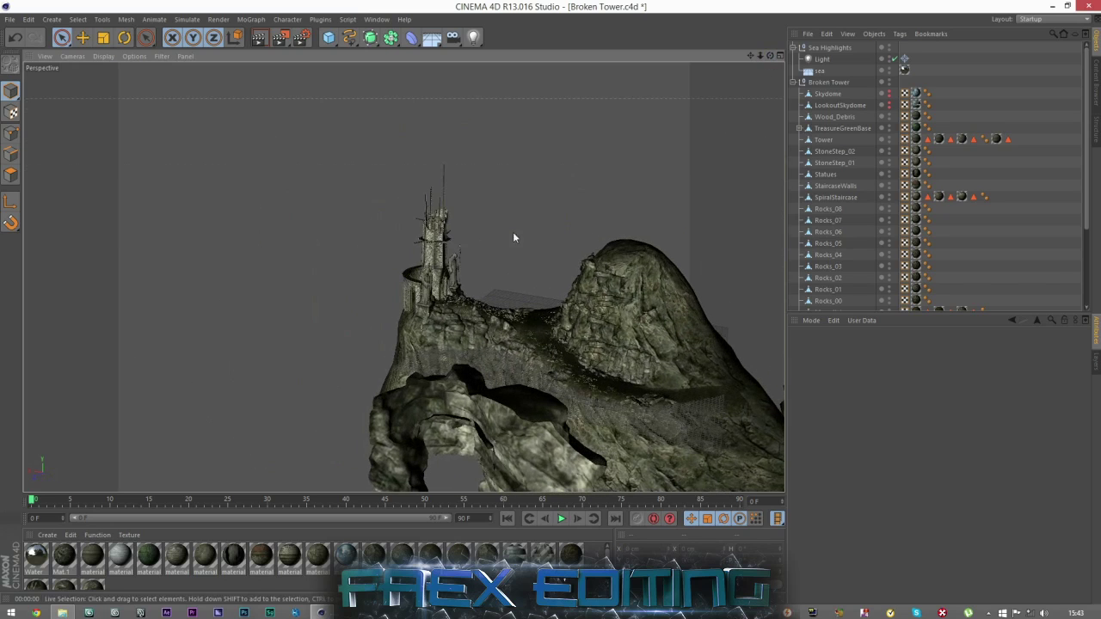
scroll(497, 301, up, 3)
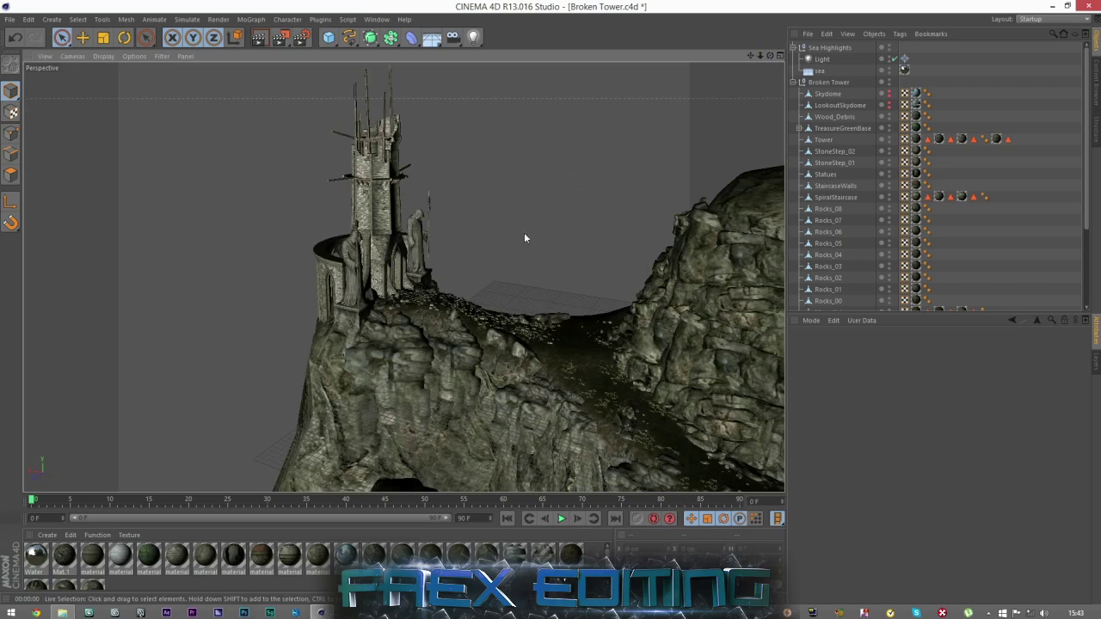
- Make the LookoutSkydome visible in both the viewport and the render, and render the tower view against it
click(890, 104)
drag(771, 56, 722, 65)
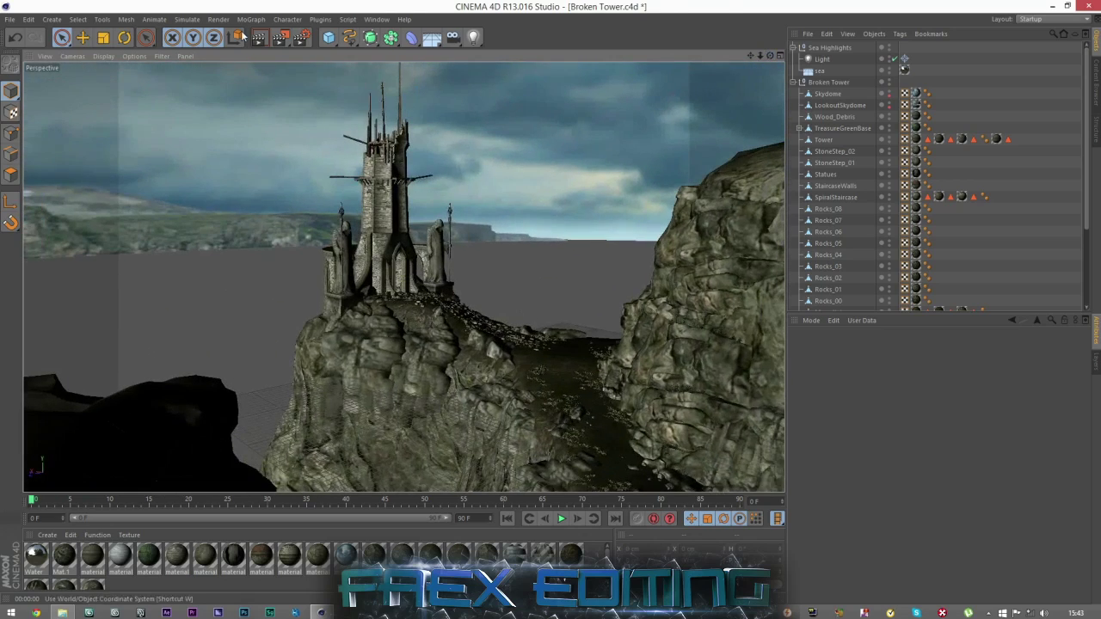
click(255, 37)
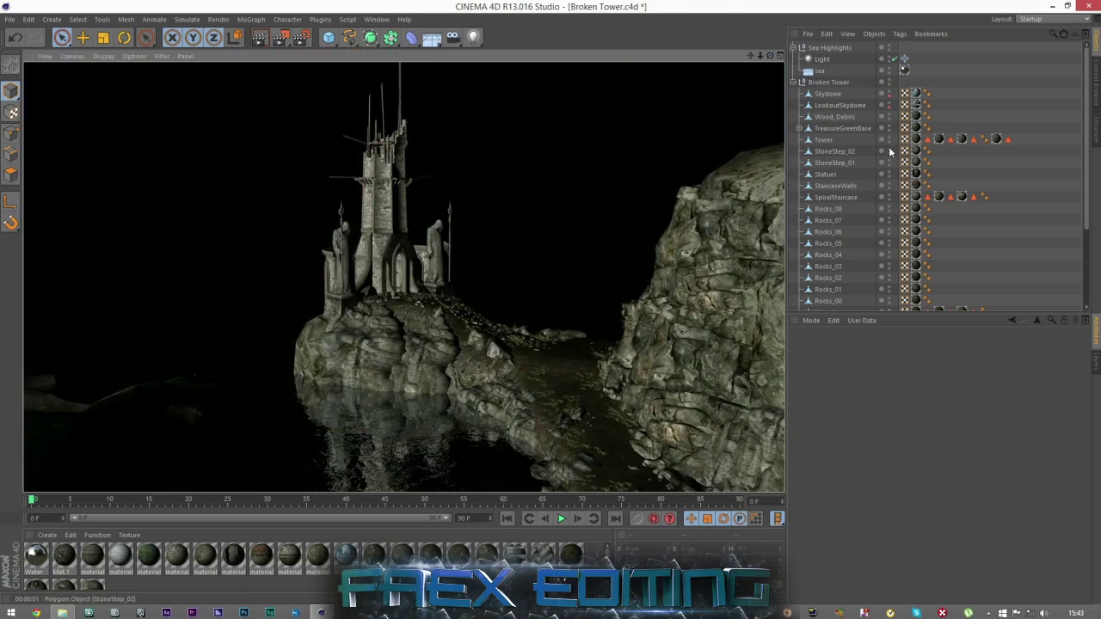
click(962, 78)
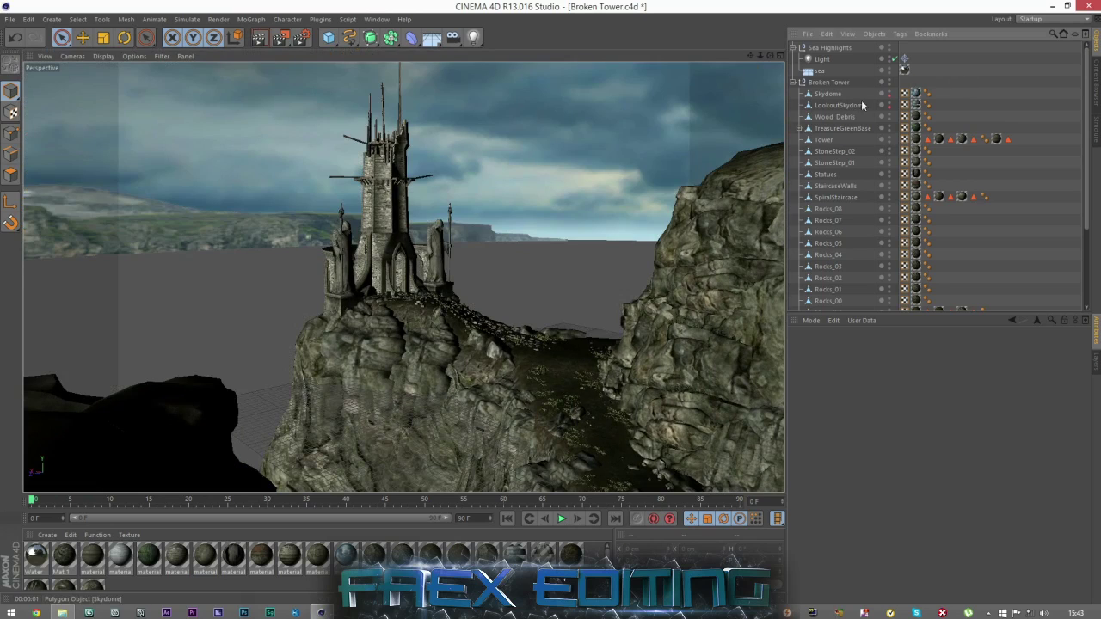
click(263, 40)
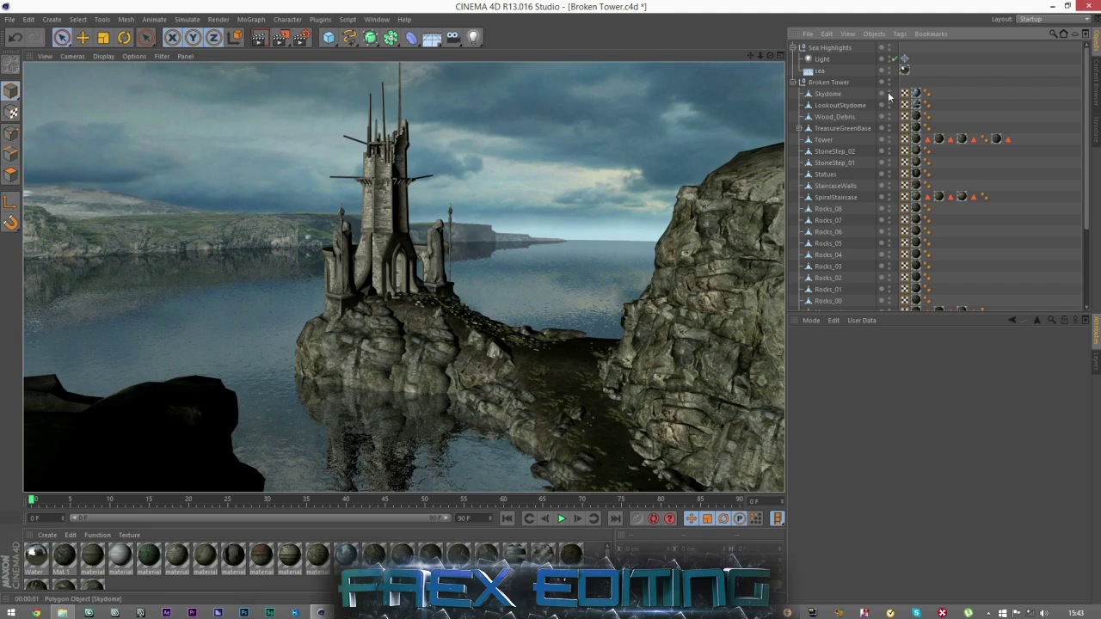
- Delete the Skydome and LookoutSkydome objects from the Broken Tower group
click(827, 94)
key(Delete)
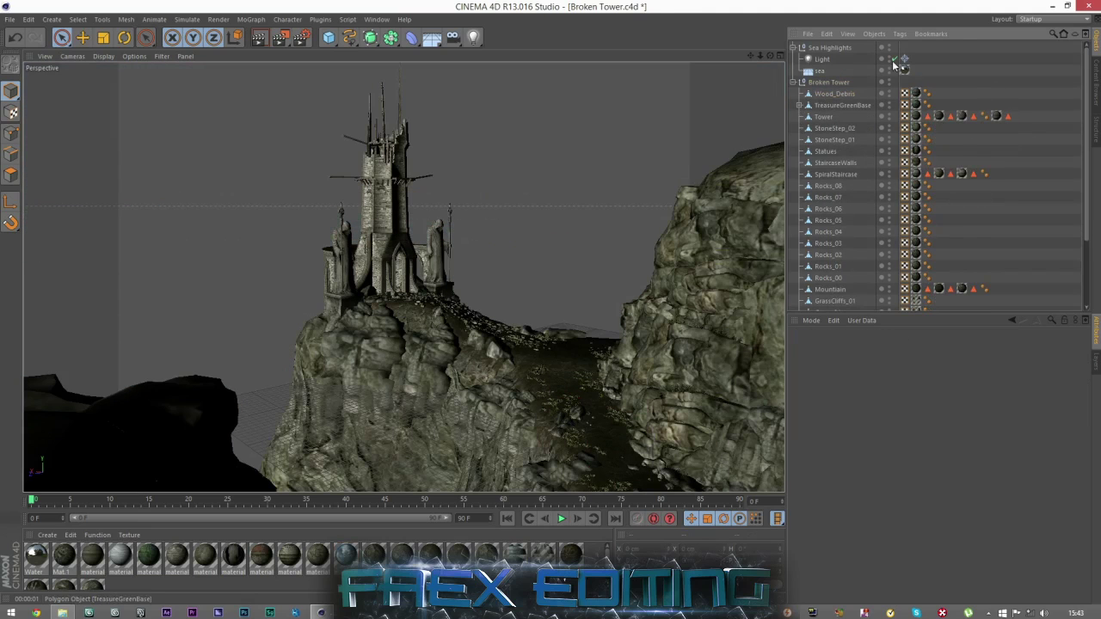
mouse_move(770, 56)
mouse_down()
mouse_move(750, 96)
mouse_move(773, 34)
mouse_up()
scroll(396, 222, up, 3)
alt+drag(402, 276, 360, 316)
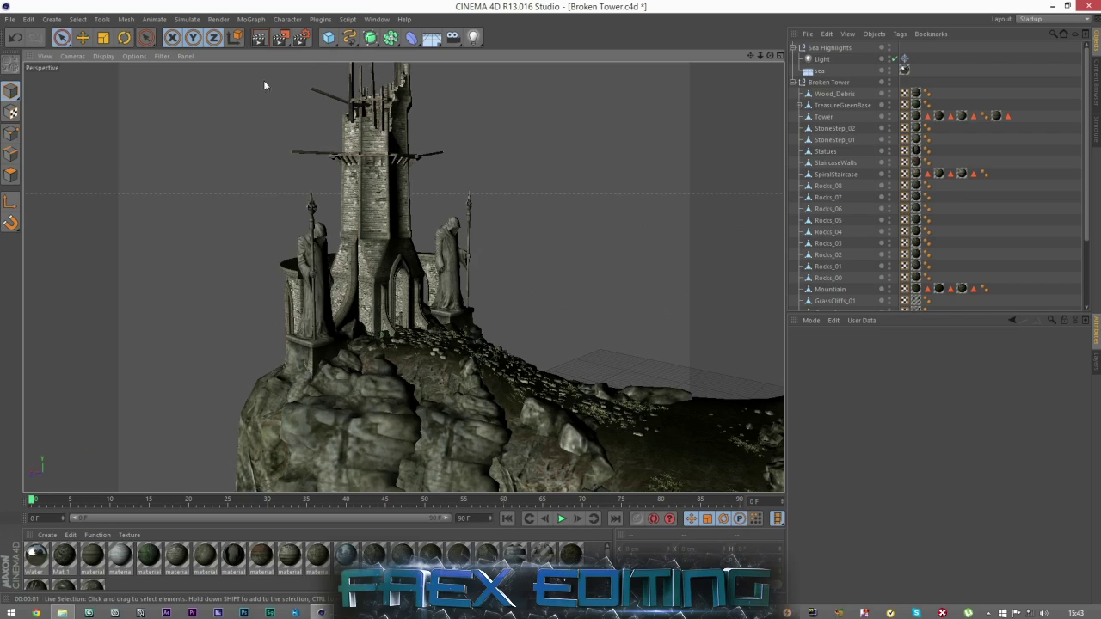
- Open the Content Browser and show the Render folder of the Studio presets
click(376, 19)
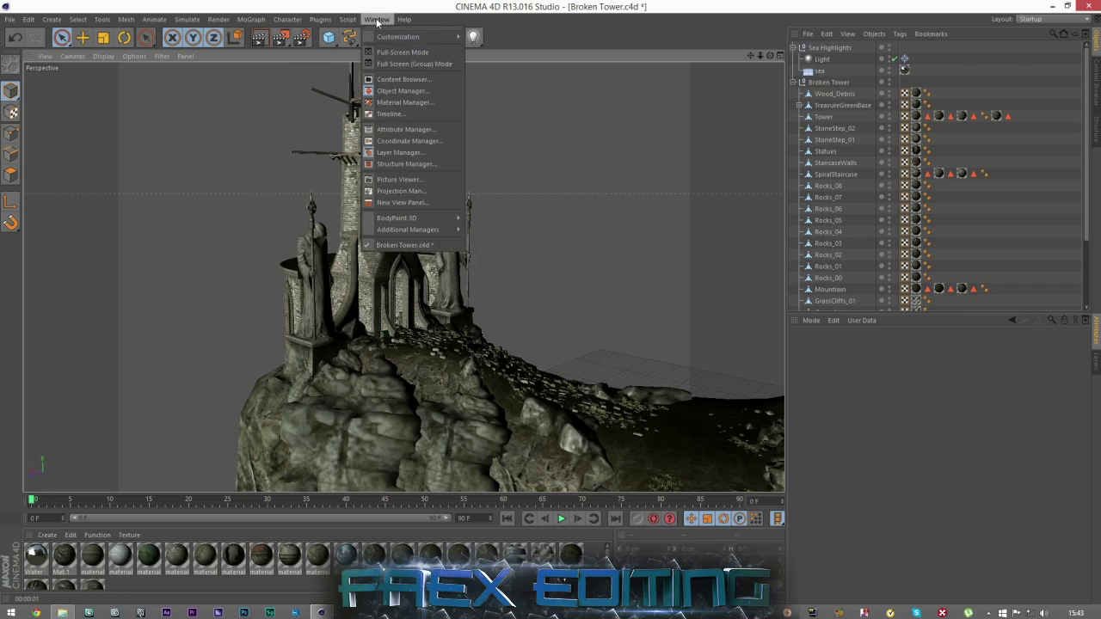
click(402, 79)
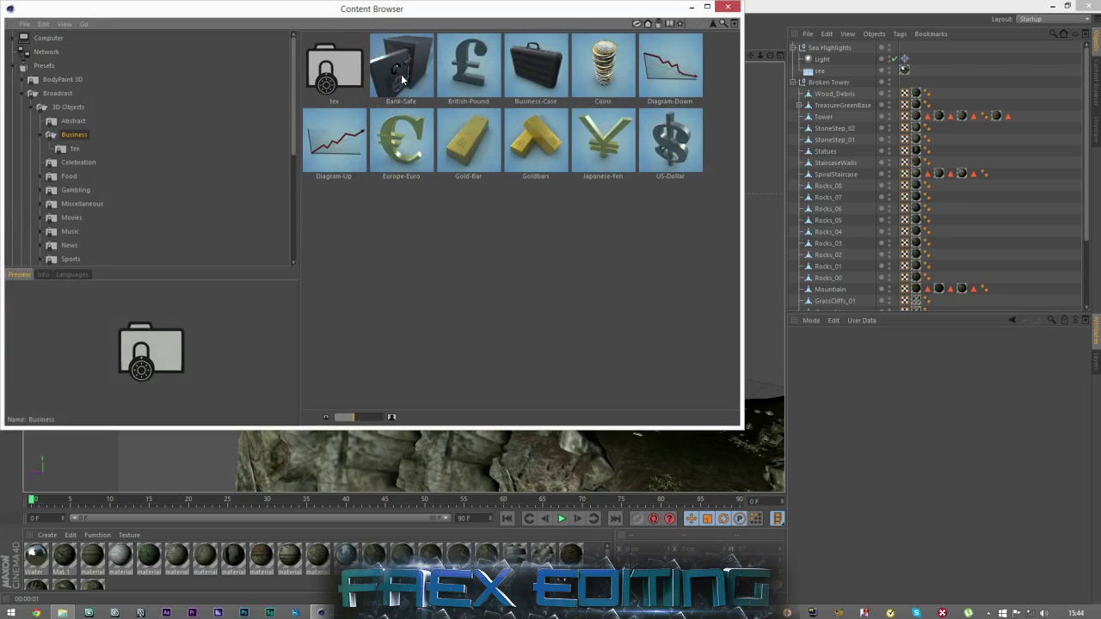
click(21, 95)
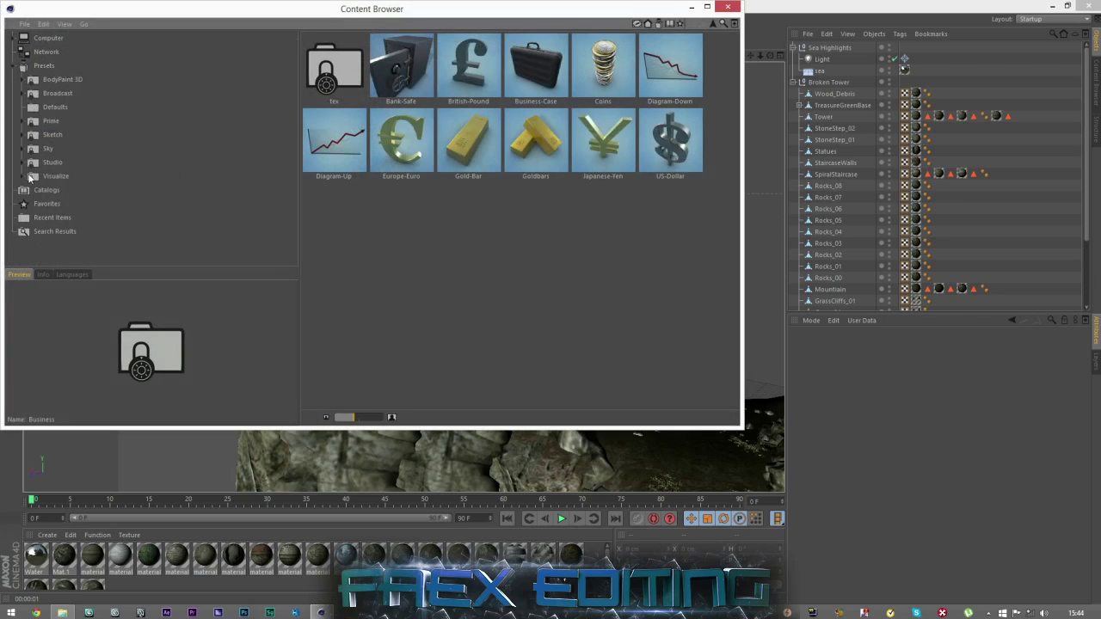
click(24, 162)
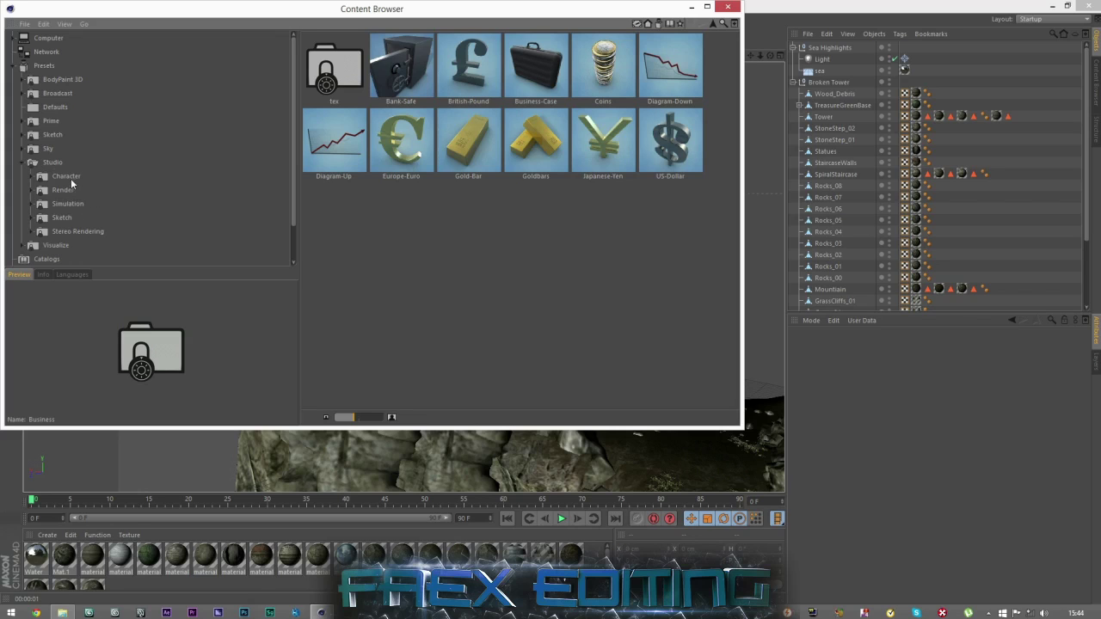
click(62, 178)
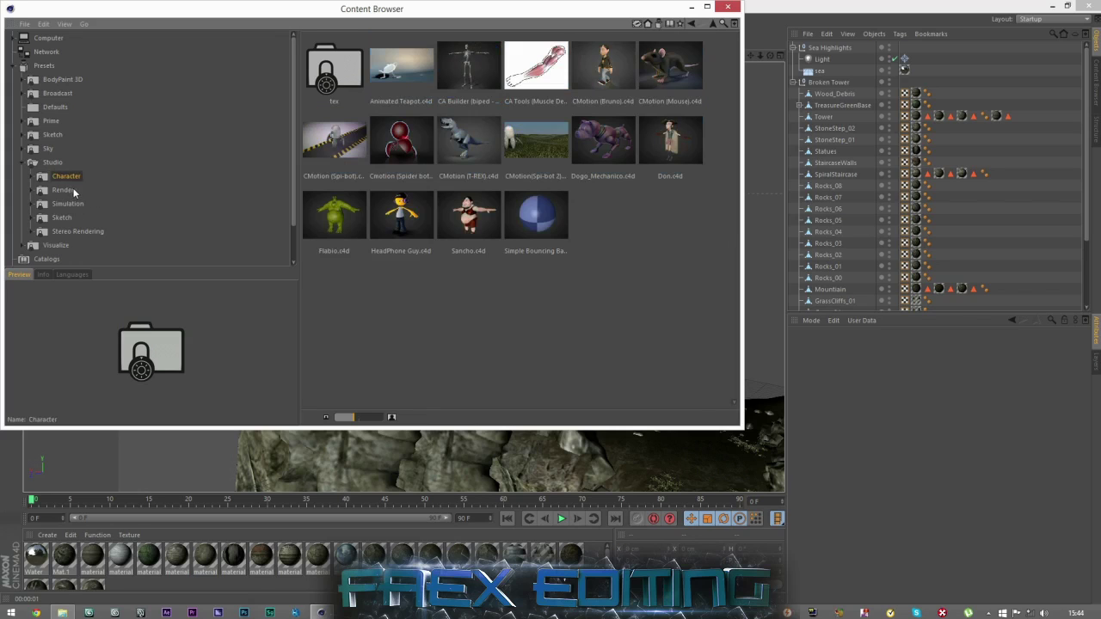
click(72, 190)
- Add the Highlights (Sea).c4d preset to the scene
scroll(537, 218, down, 5)
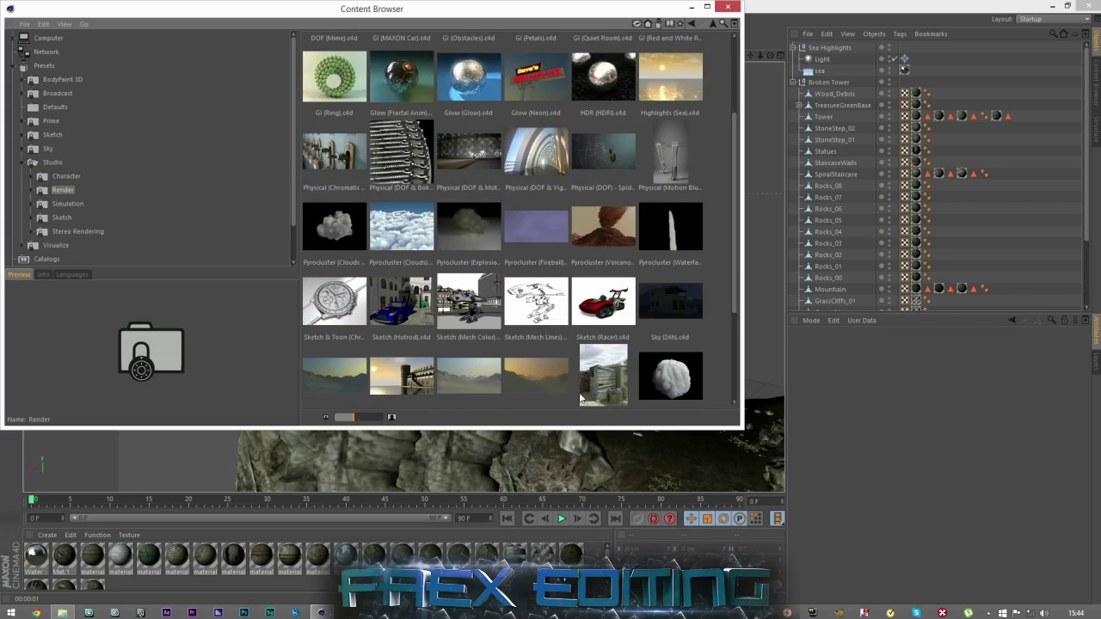
scroll(542, 369, up, 3)
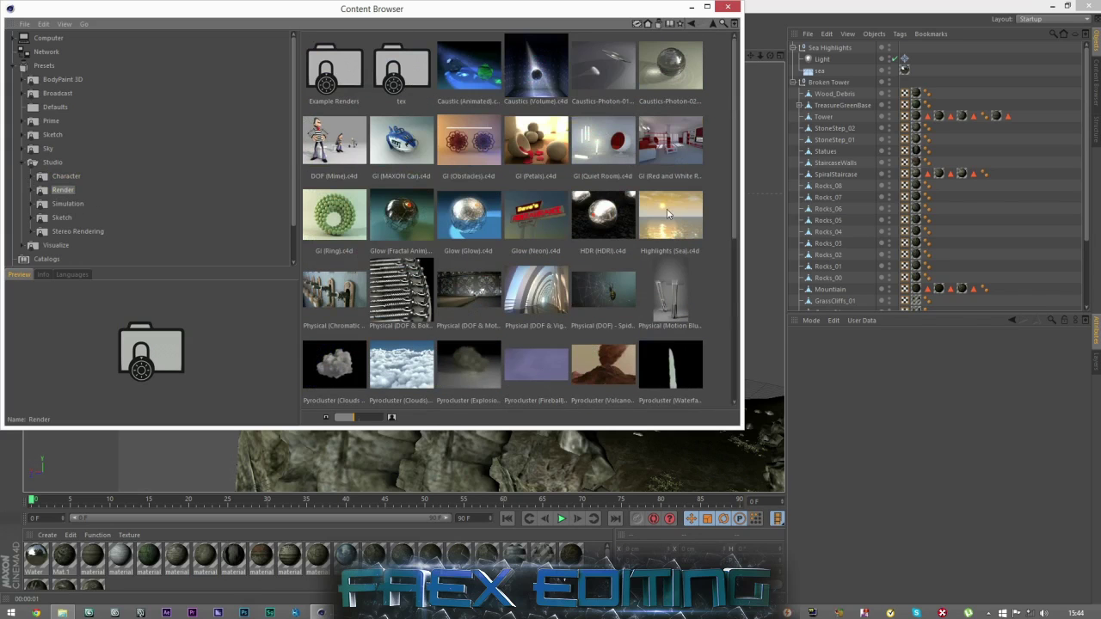
click(637, 204)
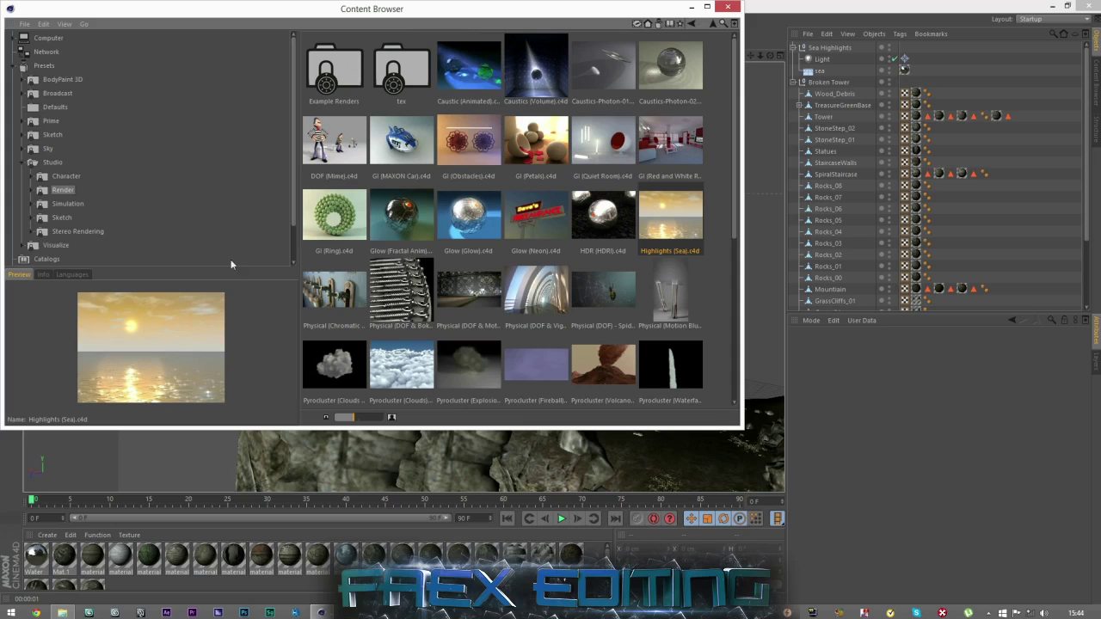
drag(687, 210, 1030, 70)
- Put away the Content Browser and delete the older Sea Highlights group that holds only a light and the sea
click(823, 60)
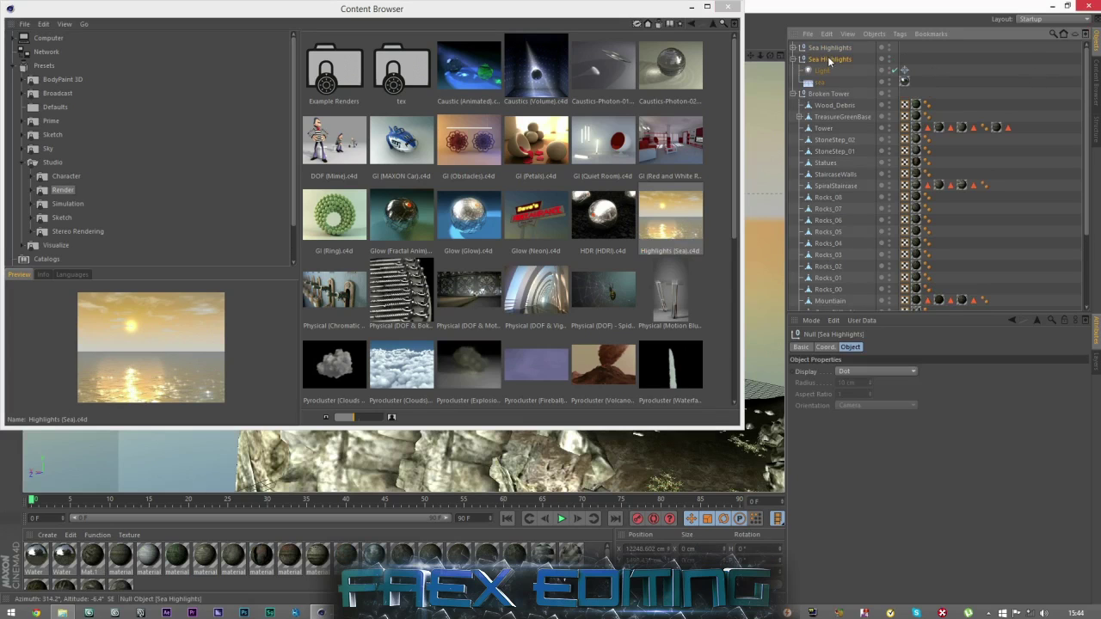
click(727, 6)
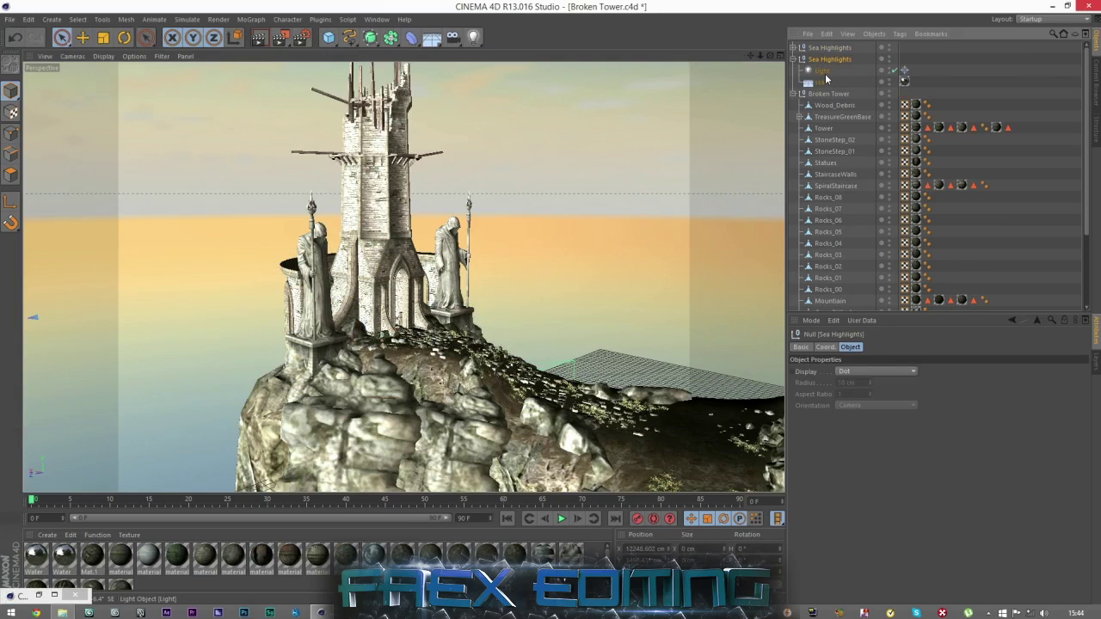
key(Delete)
- Delete the Camera, Sky and Light objects from the imported Sea Highlights group
click(823, 49)
click(793, 48)
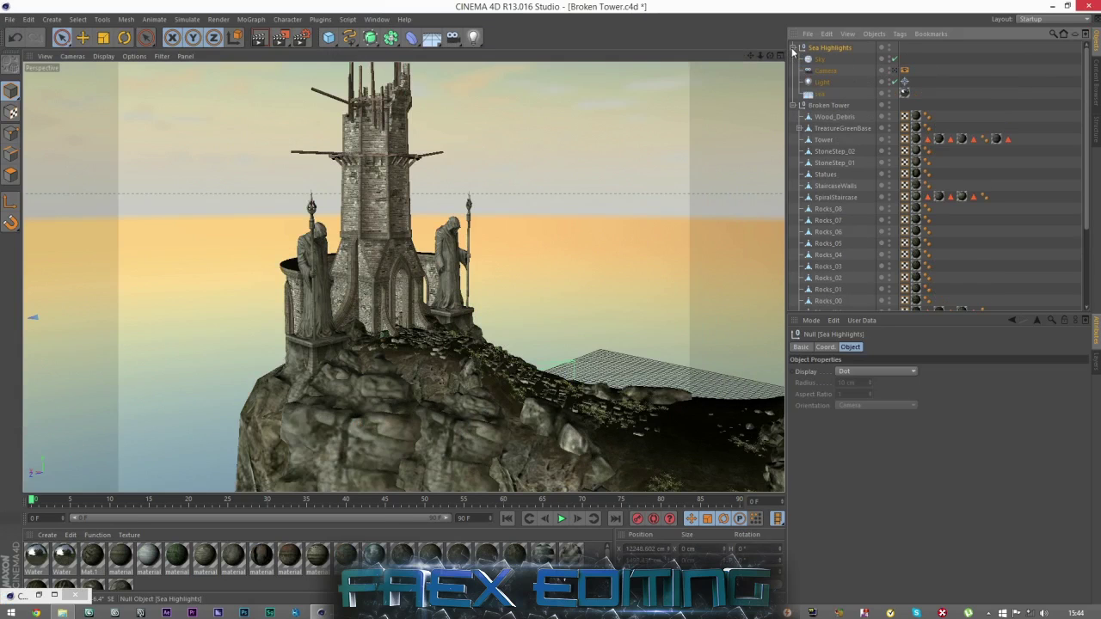
click(912, 85)
click(814, 63)
click(821, 72)
key(Delete)
click(815, 60)
click(814, 58)
key(Delete)
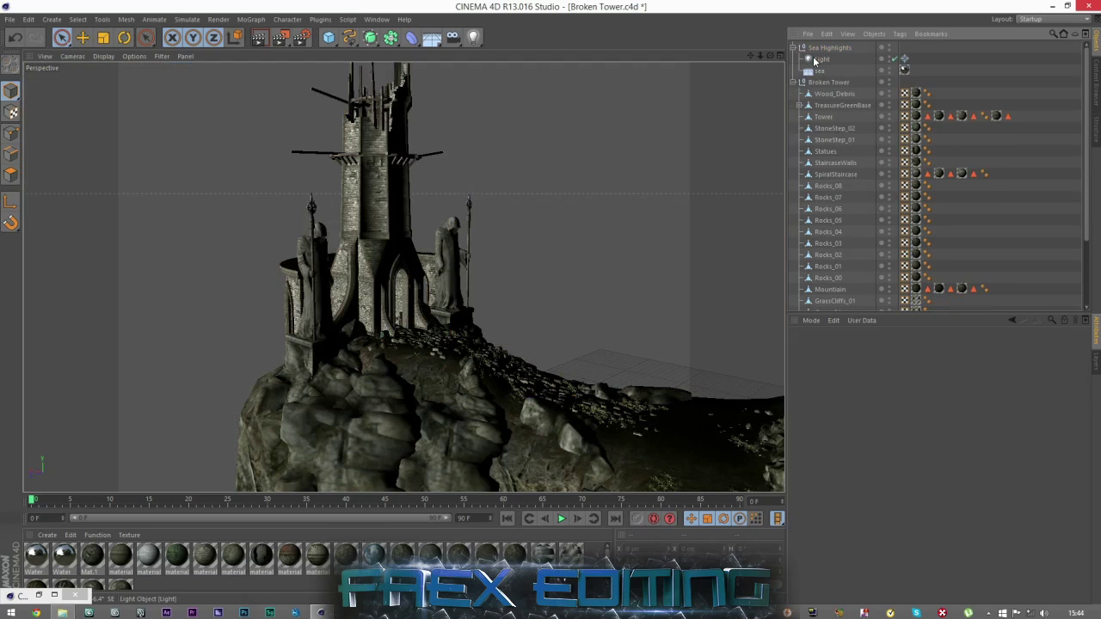
click(820, 61)
key(Delete)
- Move the sea object out of the Sea Highlights group, delete the emptied group and preview the render
drag(817, 60, 817, 43)
key(Delete)
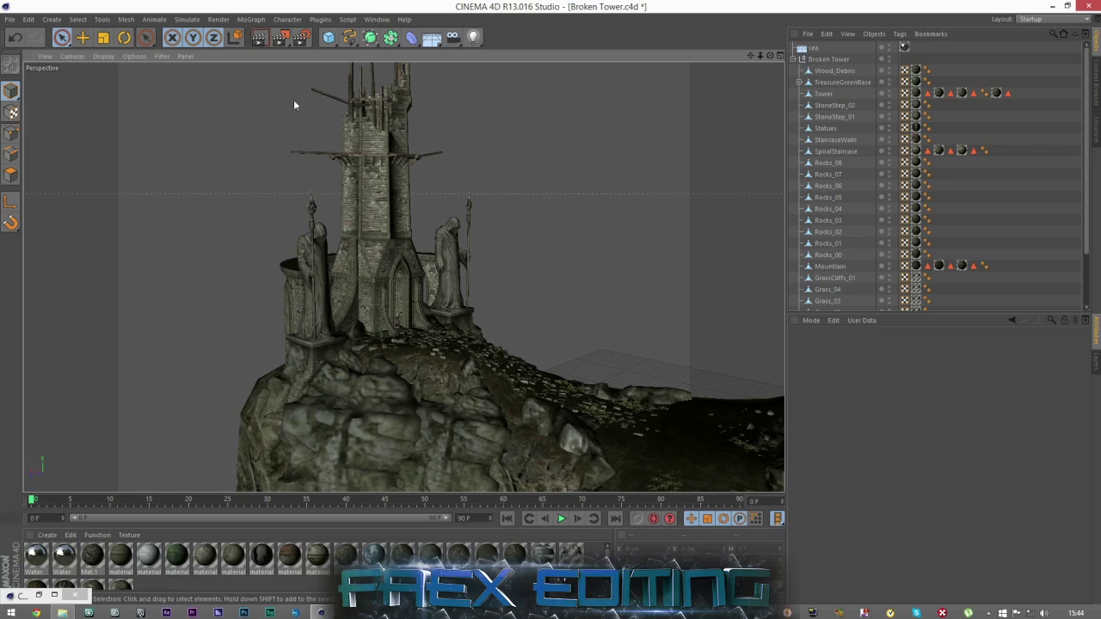
key(ctrl+r)
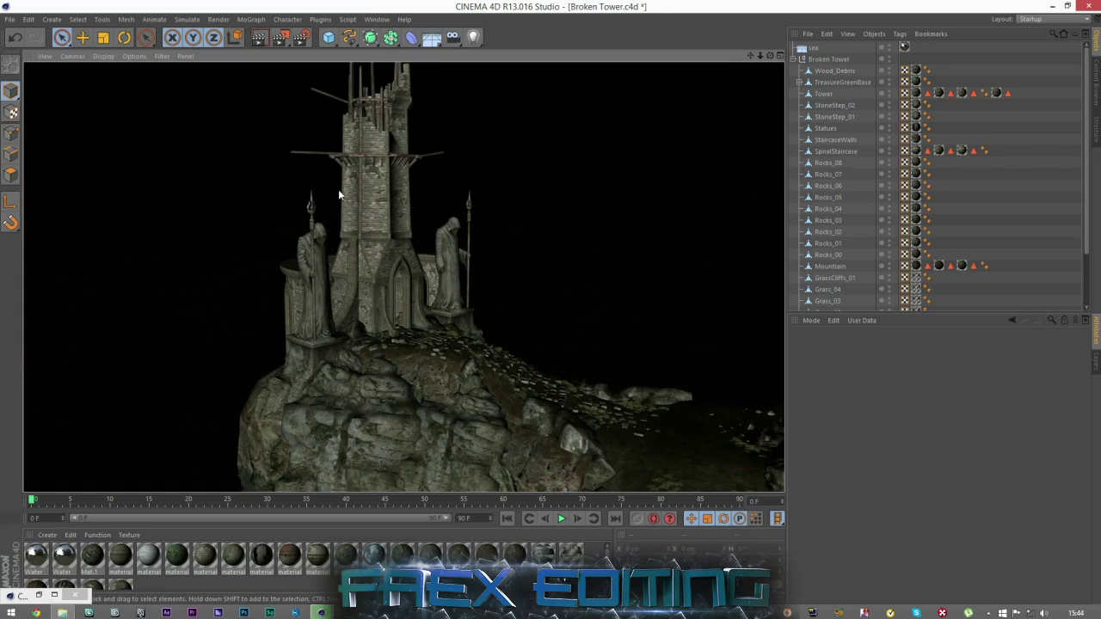
click(928, 53)
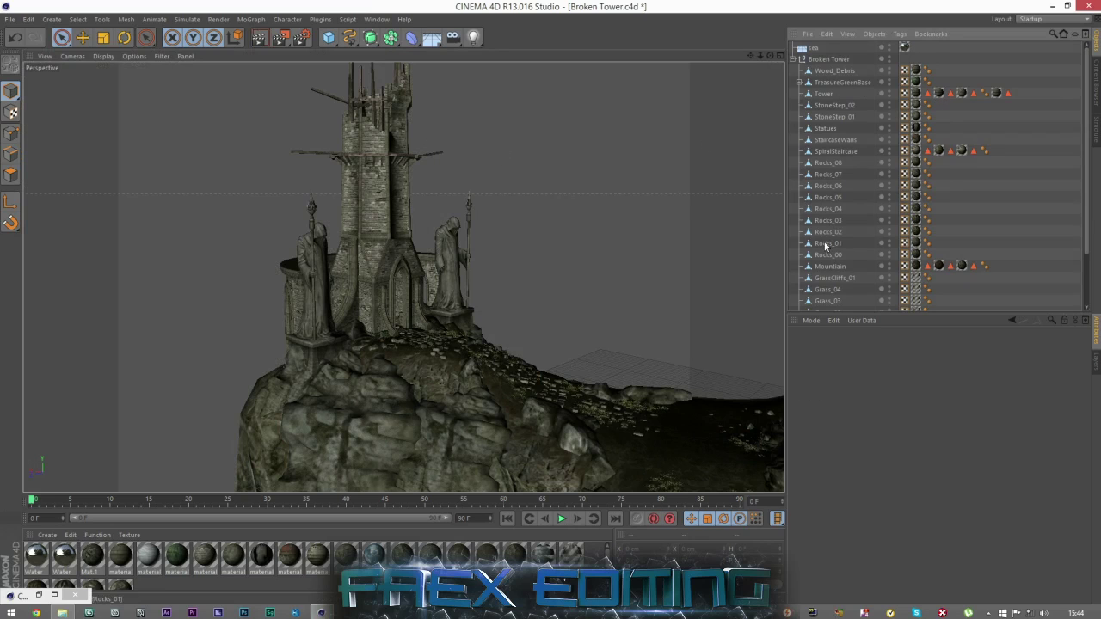
- Add a Physical Sky object to the scene
click(430, 38)
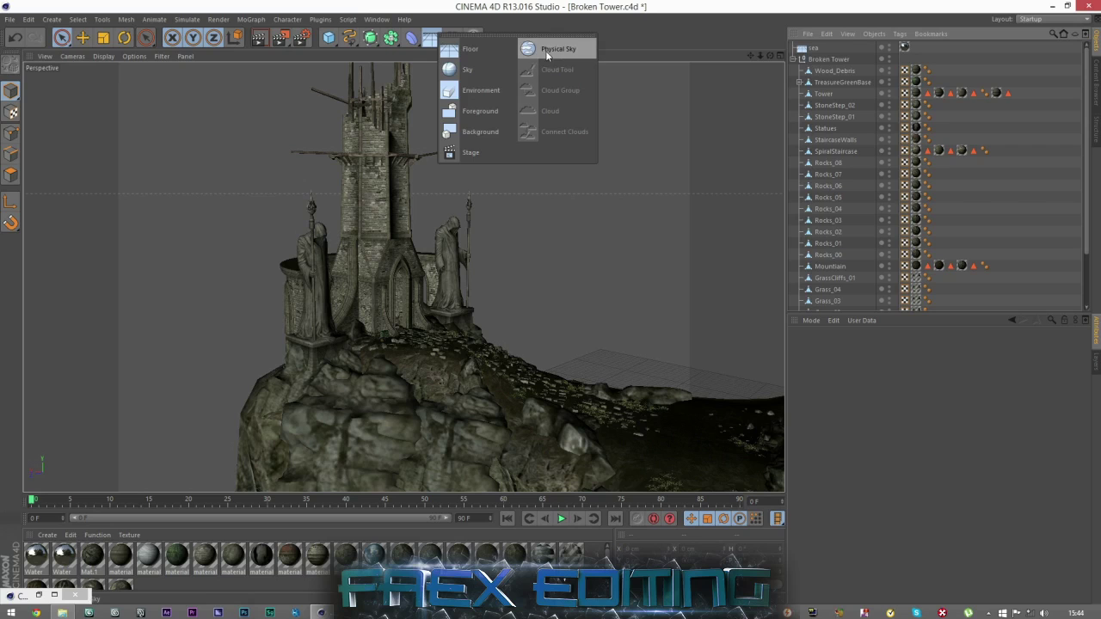
click(548, 49)
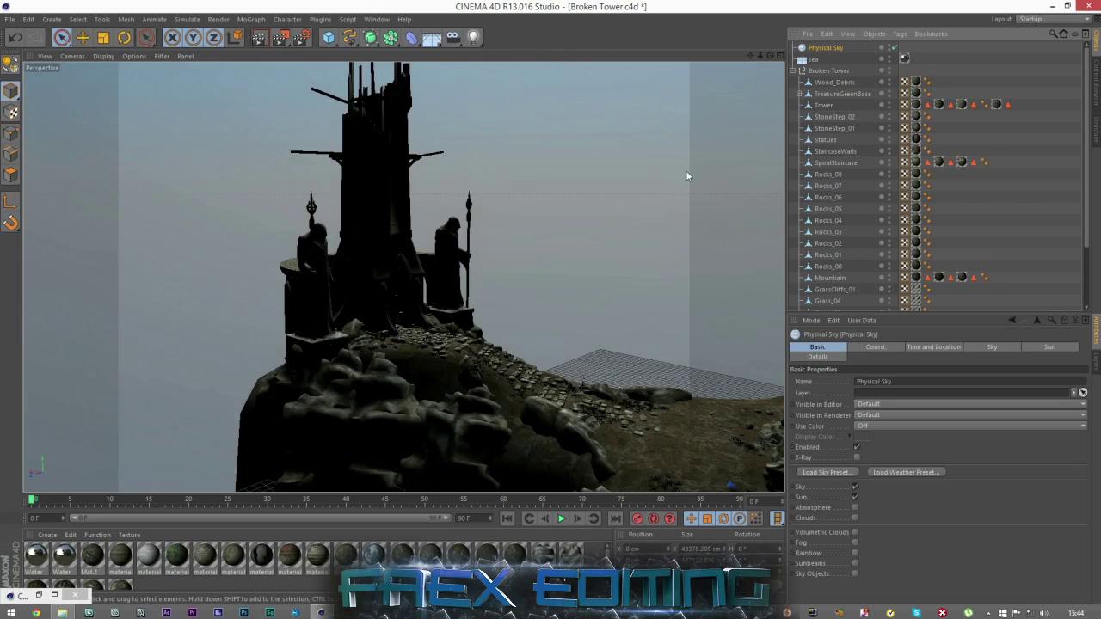
drag(771, 56, 795, 34)
alt+drag(402, 277, 224, 215)
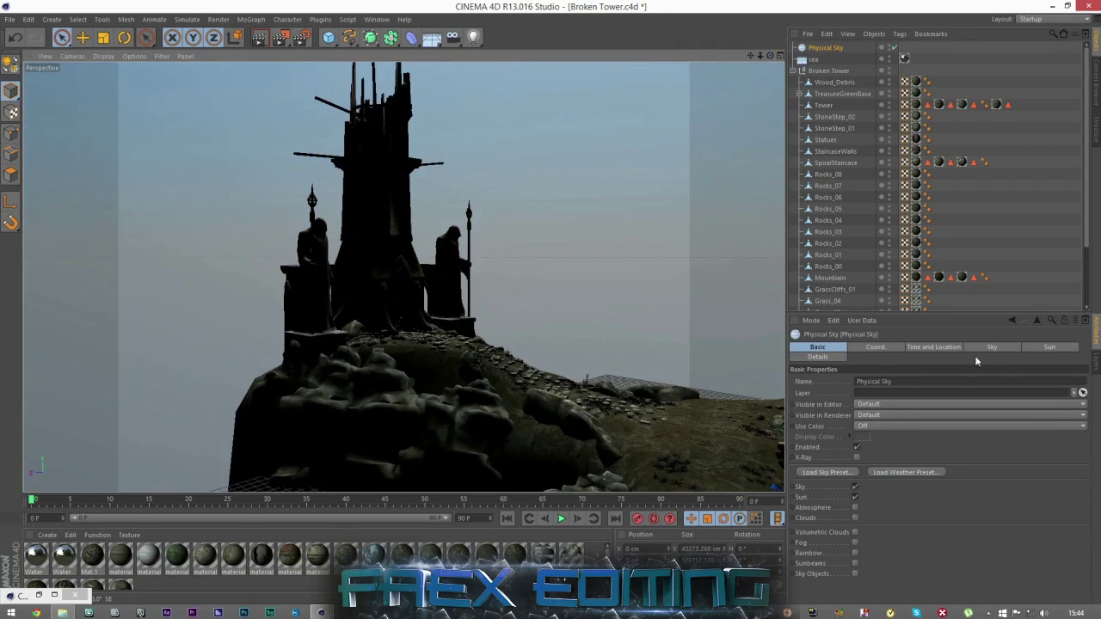
- Examine the Physical Sky's Sun settings and the sun's position relative to the tower
click(1050, 347)
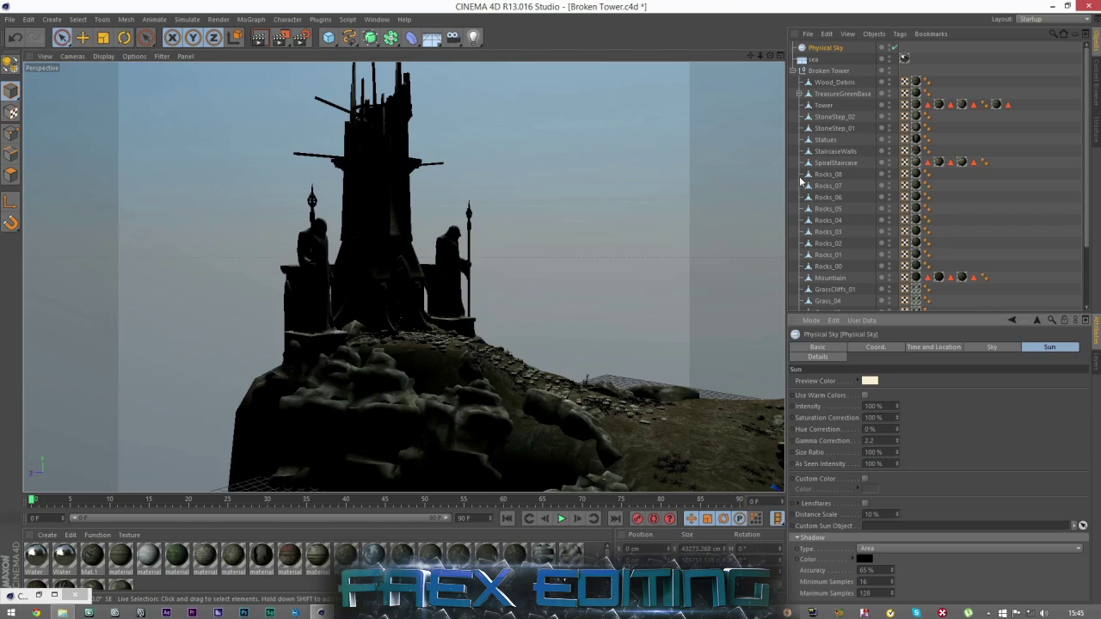
click(980, 263)
drag(771, 56, 767, 60)
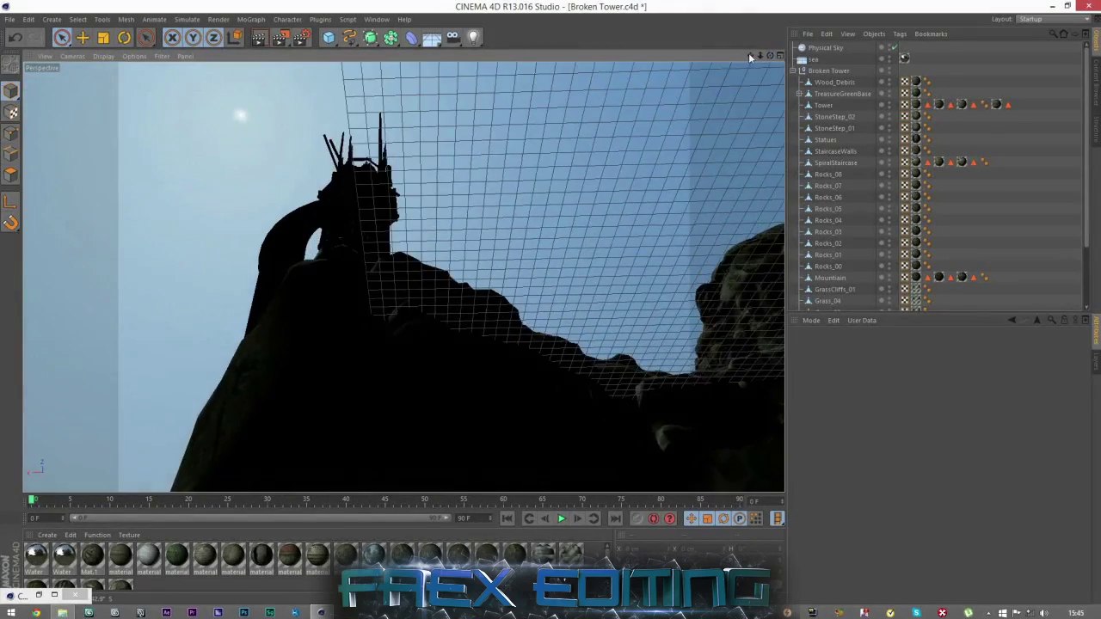
drag(751, 57, 843, 237)
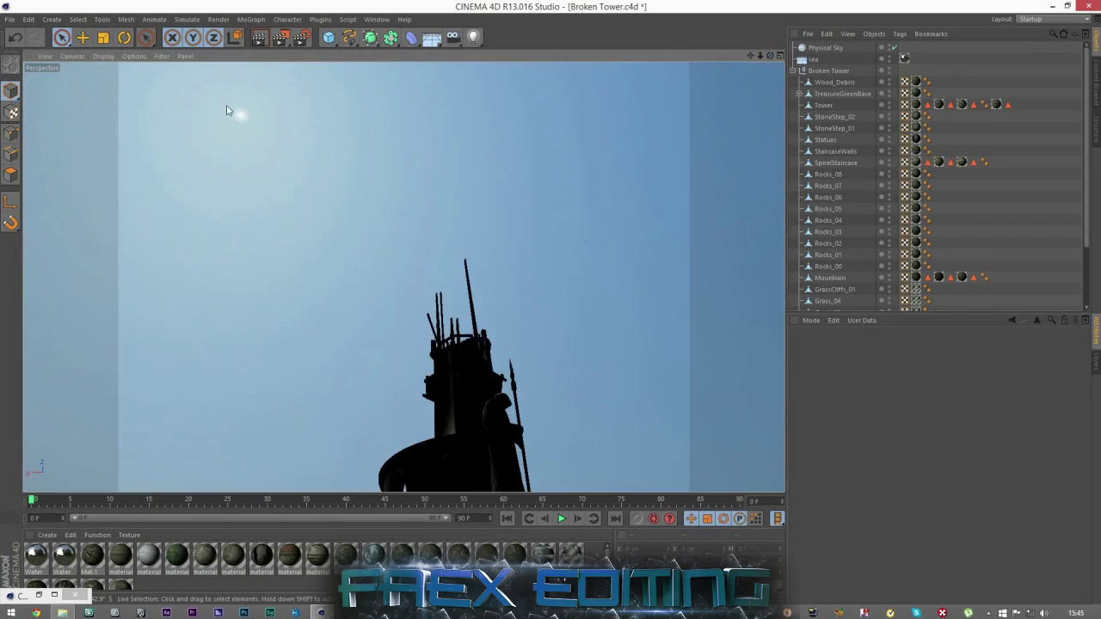
- Set the Physical Sky's time of day to 14:55:00 so the sun lights the tower's front
click(812, 49)
drag(771, 57, 609, 1)
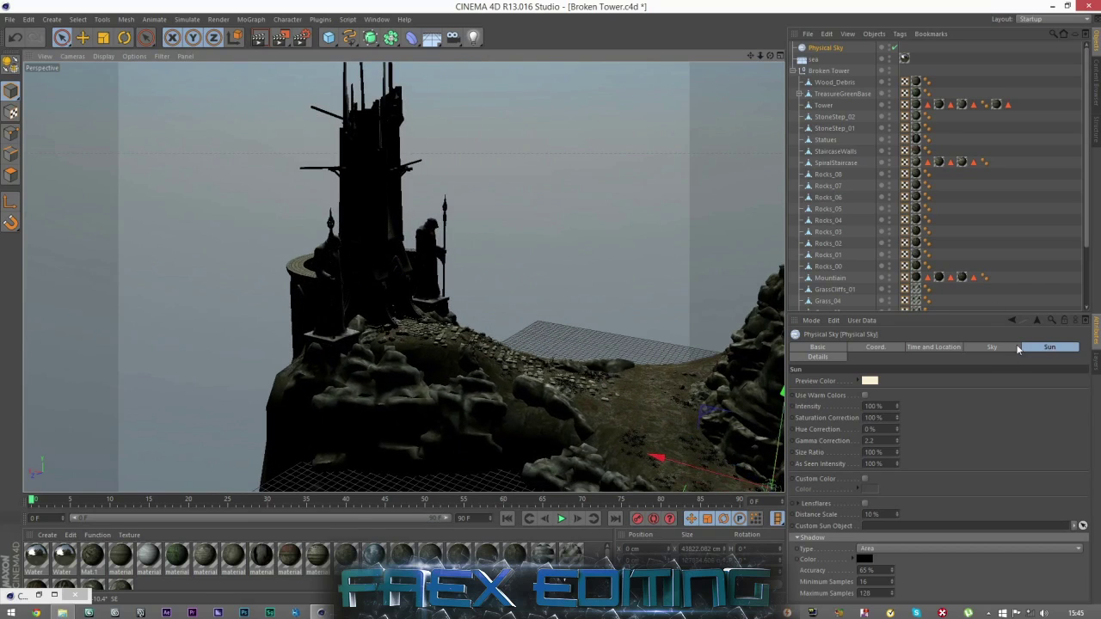
click(933, 347)
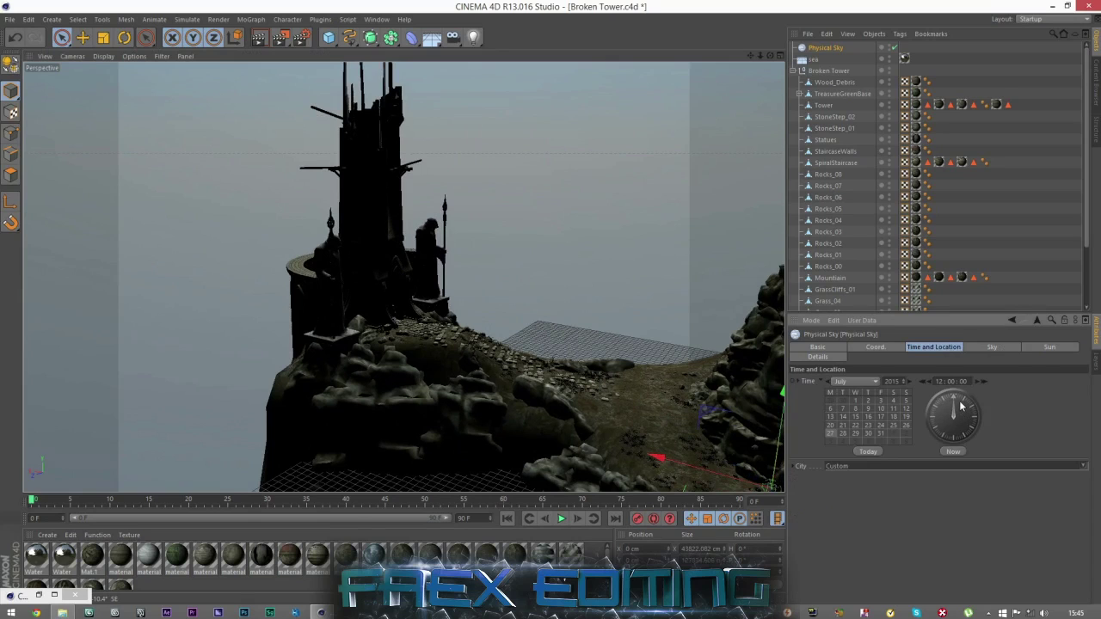
drag(958, 418, 927, 393)
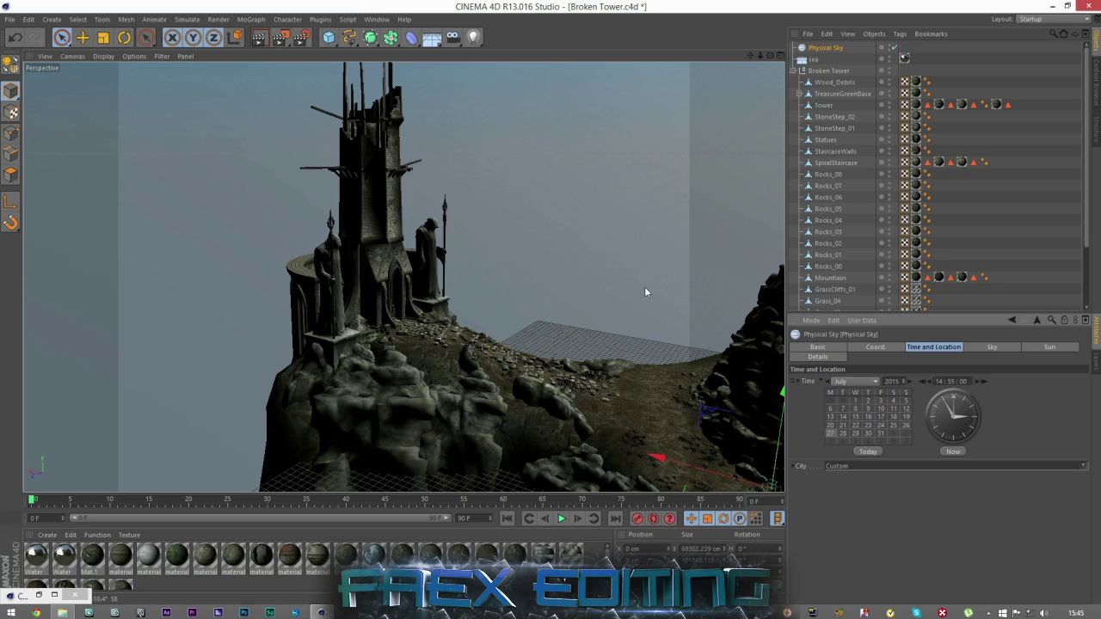
- Render a preview of the active view facing the tower under the Physical Sky
drag(771, 57, 542, 204)
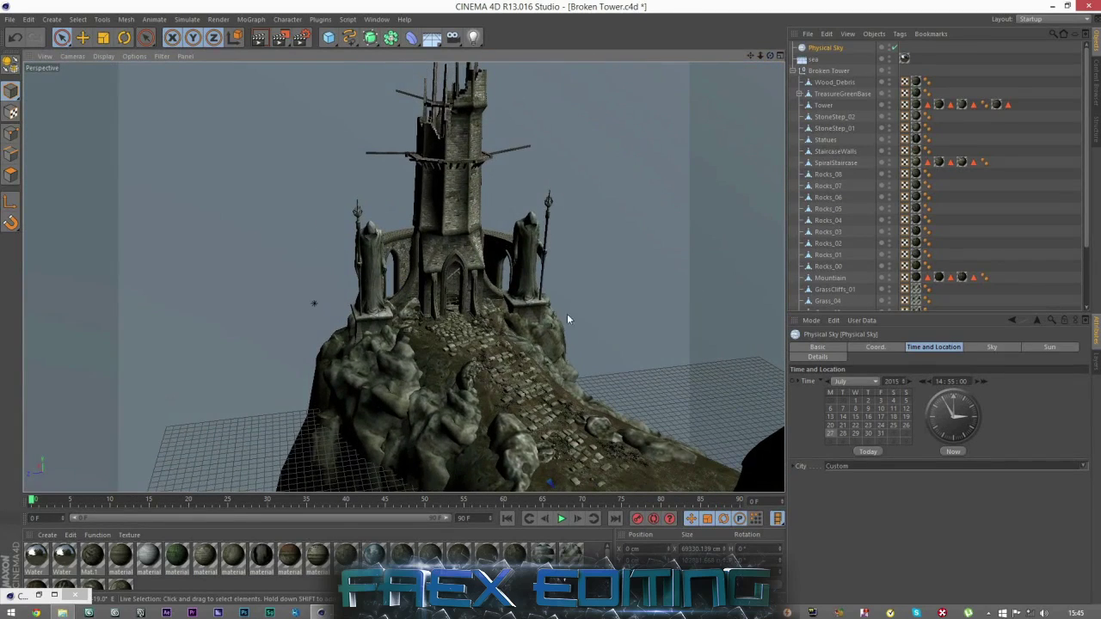
drag(770, 55, 774, 142)
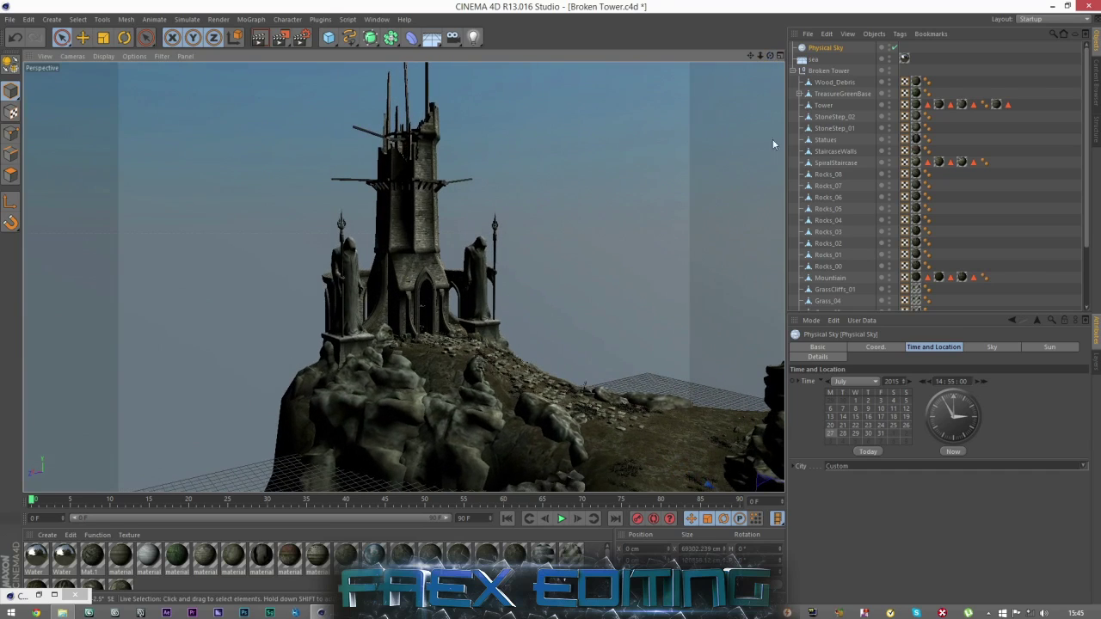
click(259, 39)
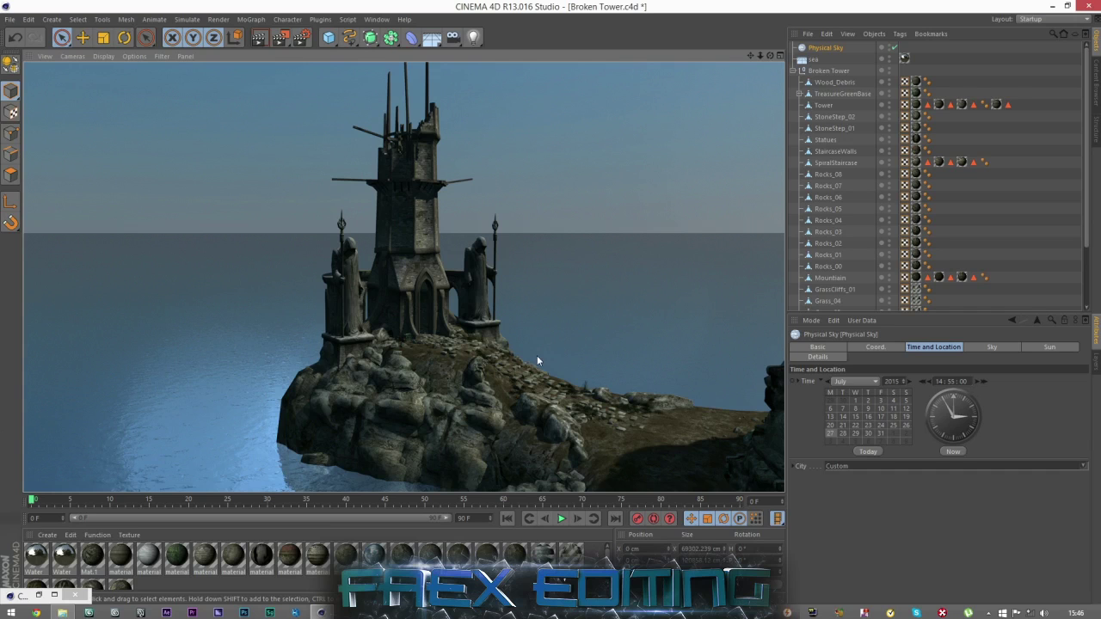
- Enable Clouds in the Physical Sky's basic properties
click(1013, 140)
click(817, 49)
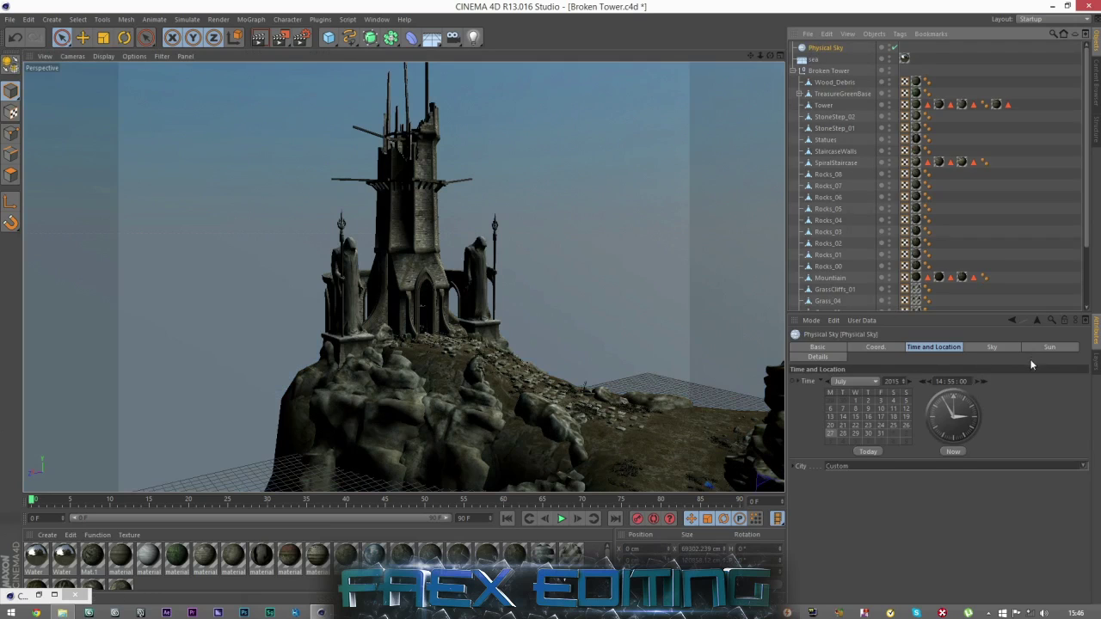
click(817, 347)
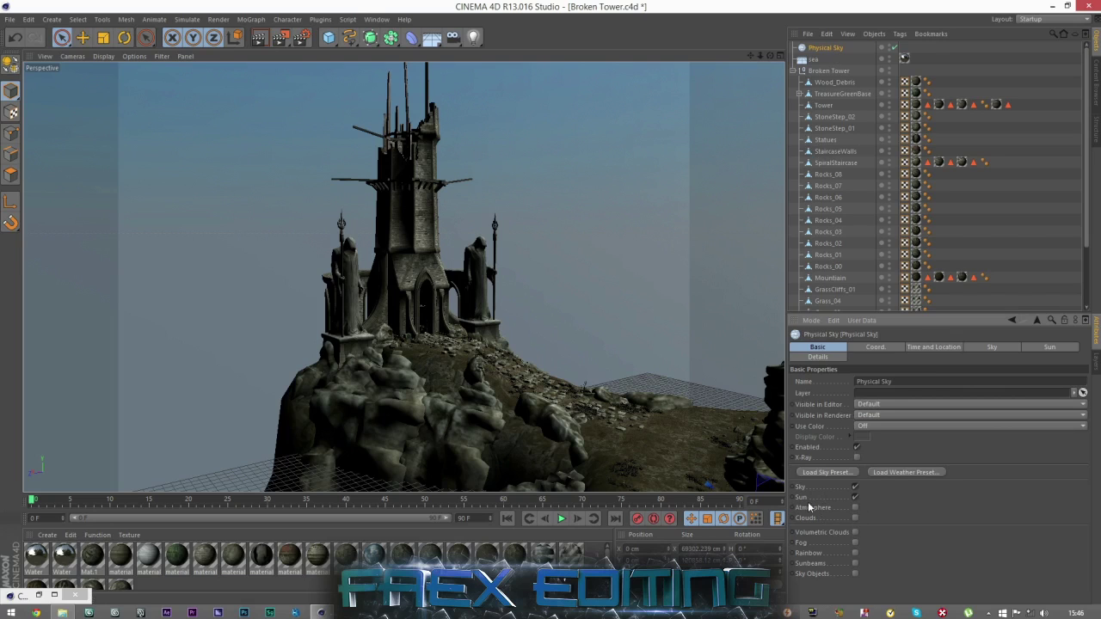
click(855, 518)
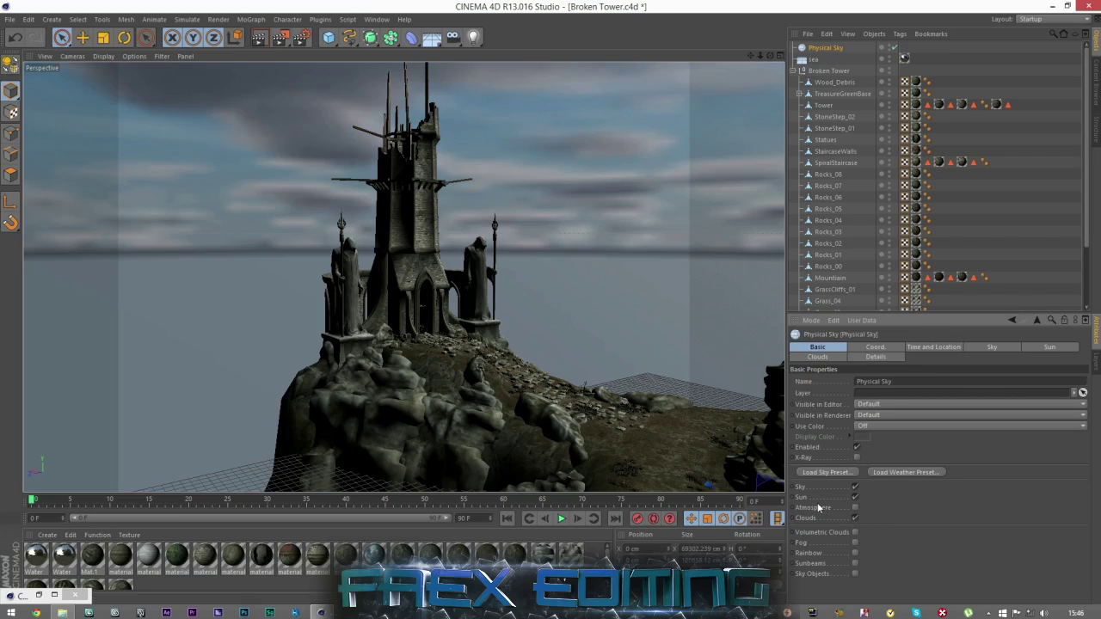
- Disable cloud layers 2 and 4 of the Physical Sky, leaving layers 1, 3 and 5 enabled
click(811, 356)
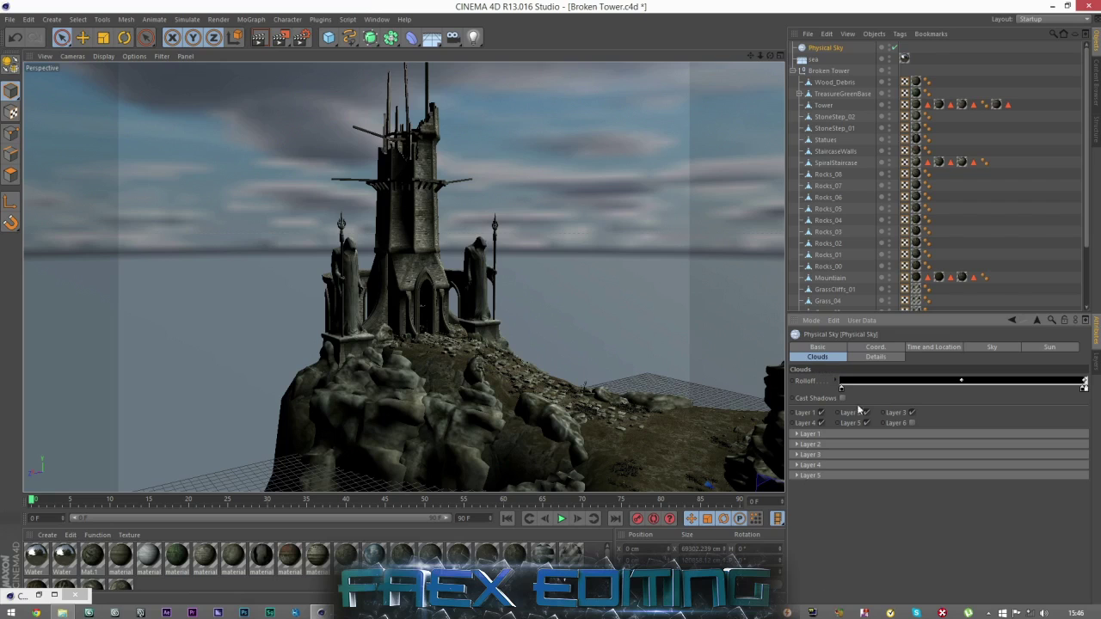
click(797, 434)
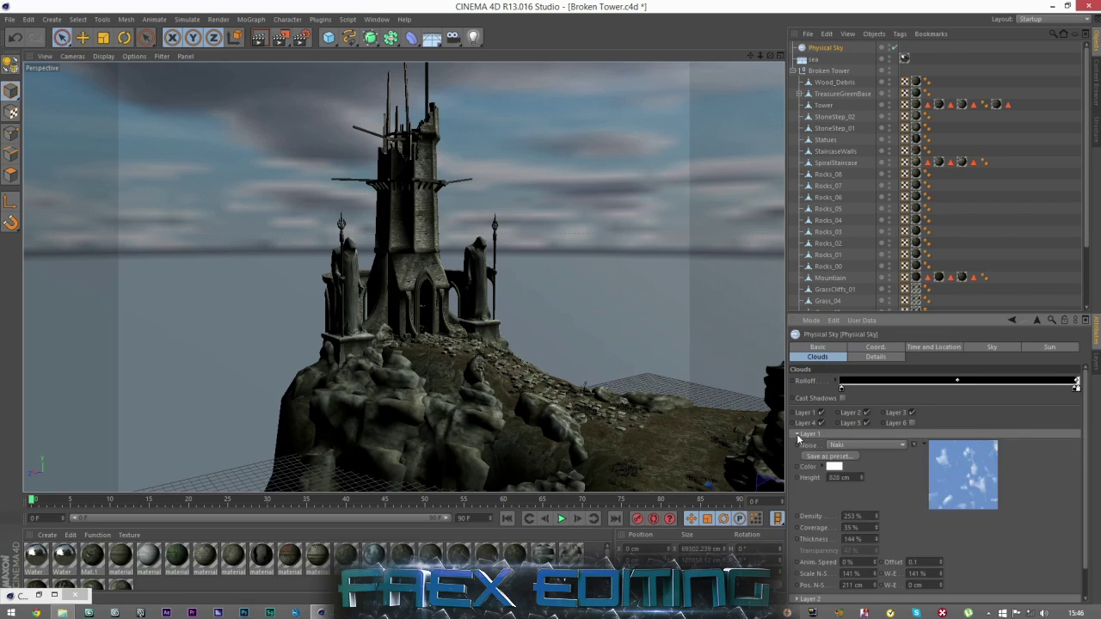
click(797, 435)
click(821, 412)
click(822, 424)
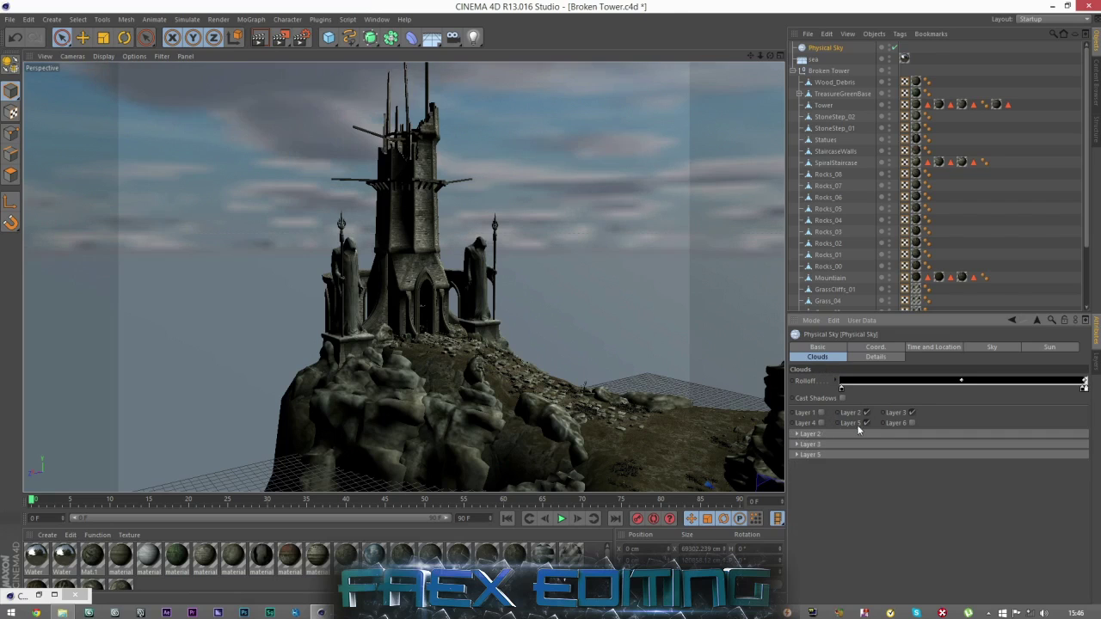
click(866, 424)
click(866, 413)
click(912, 412)
click(912, 412)
click(821, 412)
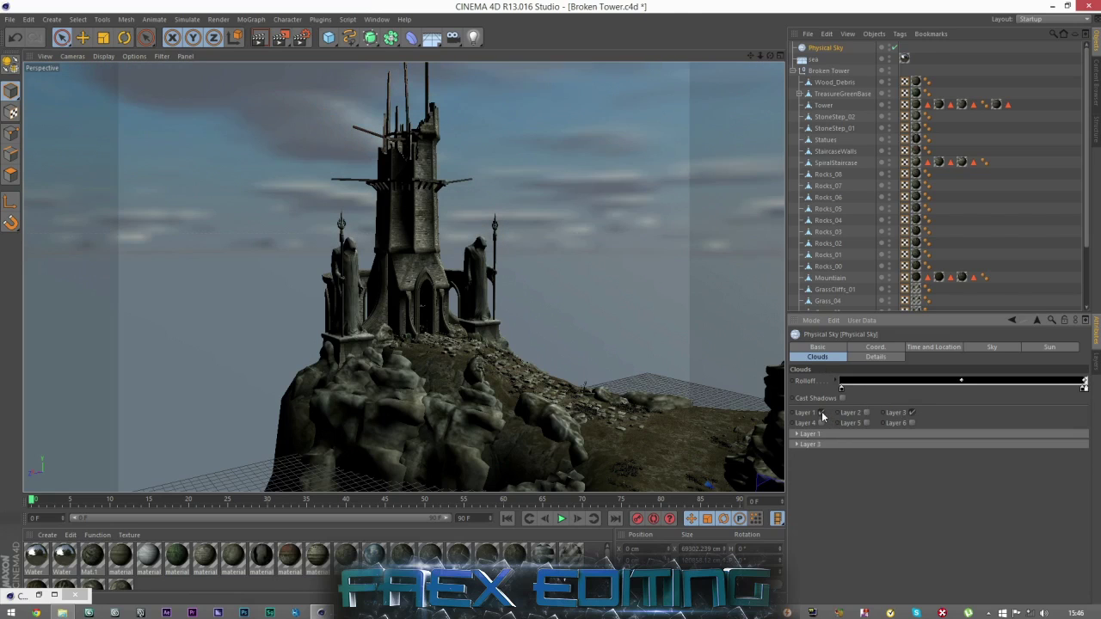
click(866, 423)
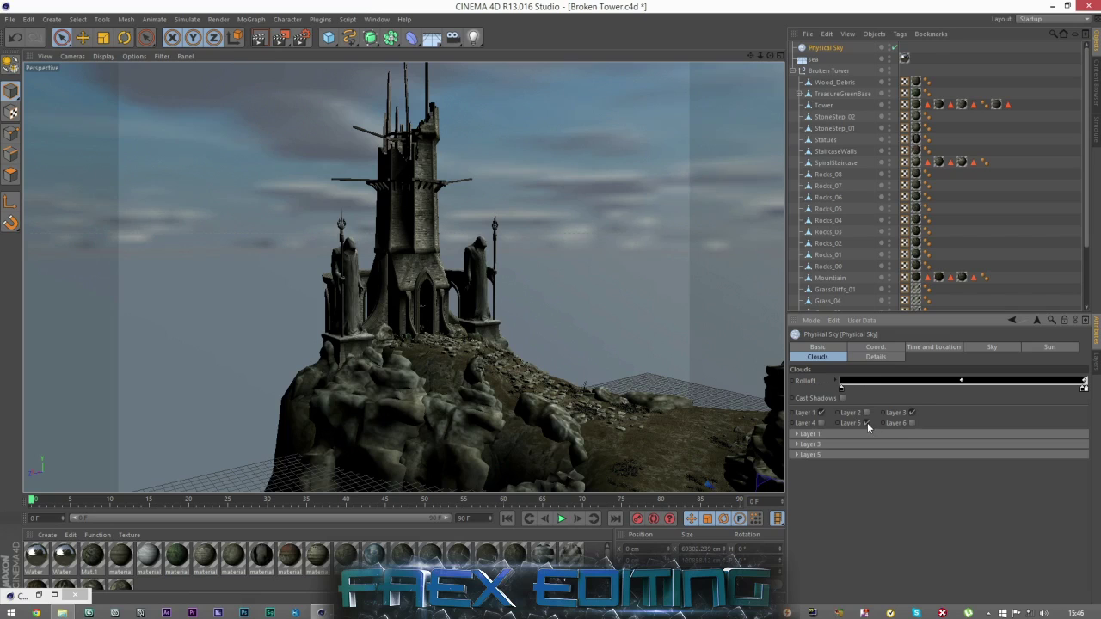
- Keep Wavy Turbulence as cloud Layer 5's noise, enable Layer 6 and preview the render
click(799, 455)
click(862, 466)
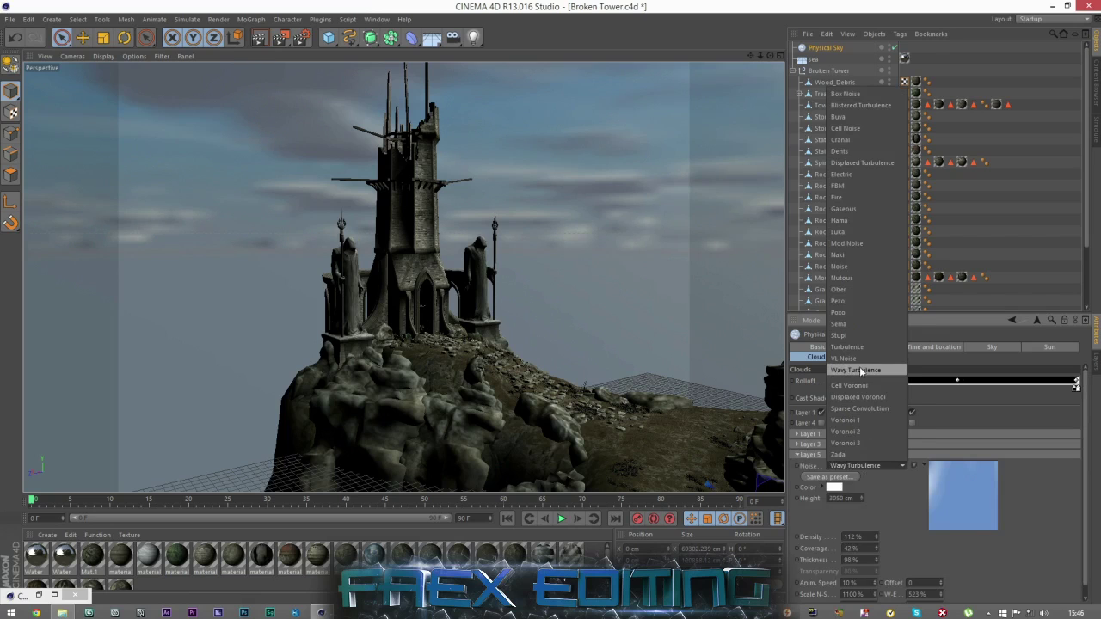
click(860, 370)
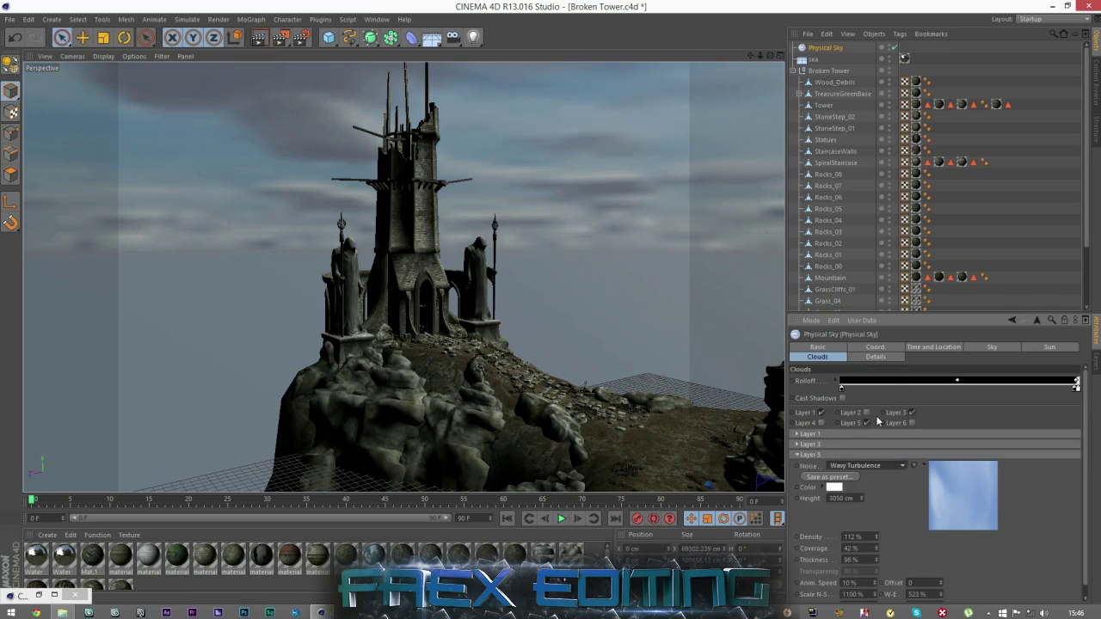
click(912, 423)
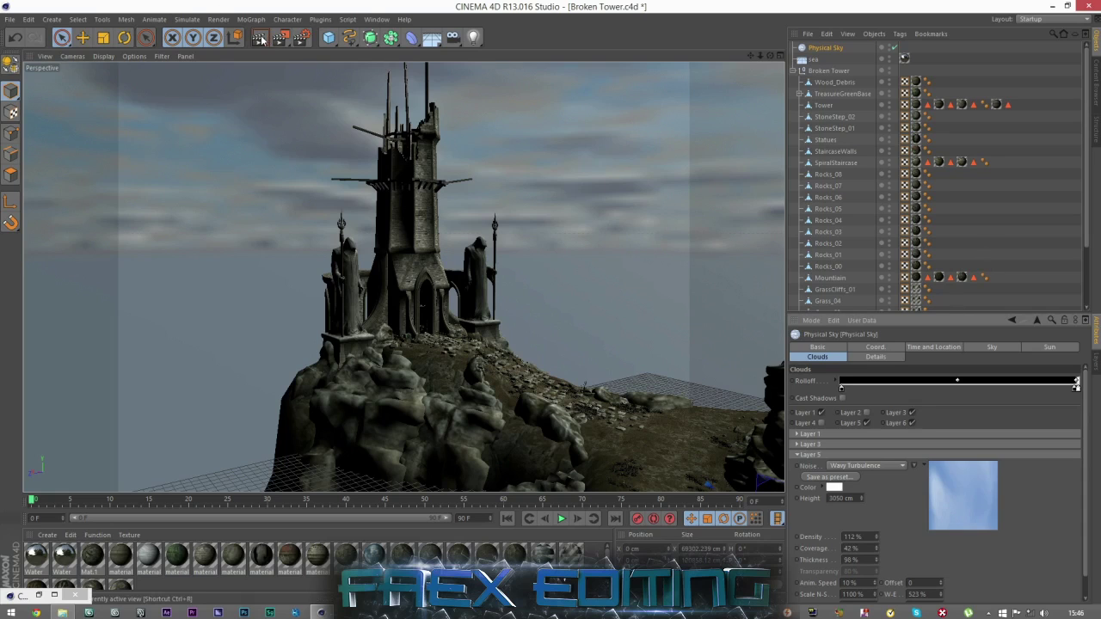
key(ctrl+r)
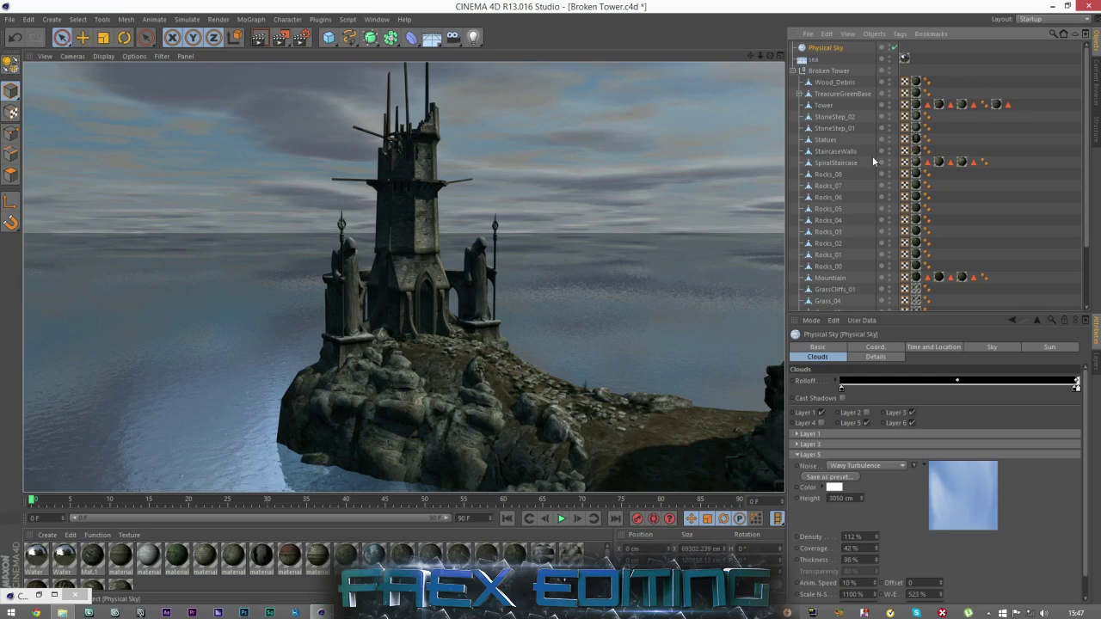
- Check the Physical Sky's Sun settings and render a preview of a wider view showing the tower and the mountain
click(1049, 347)
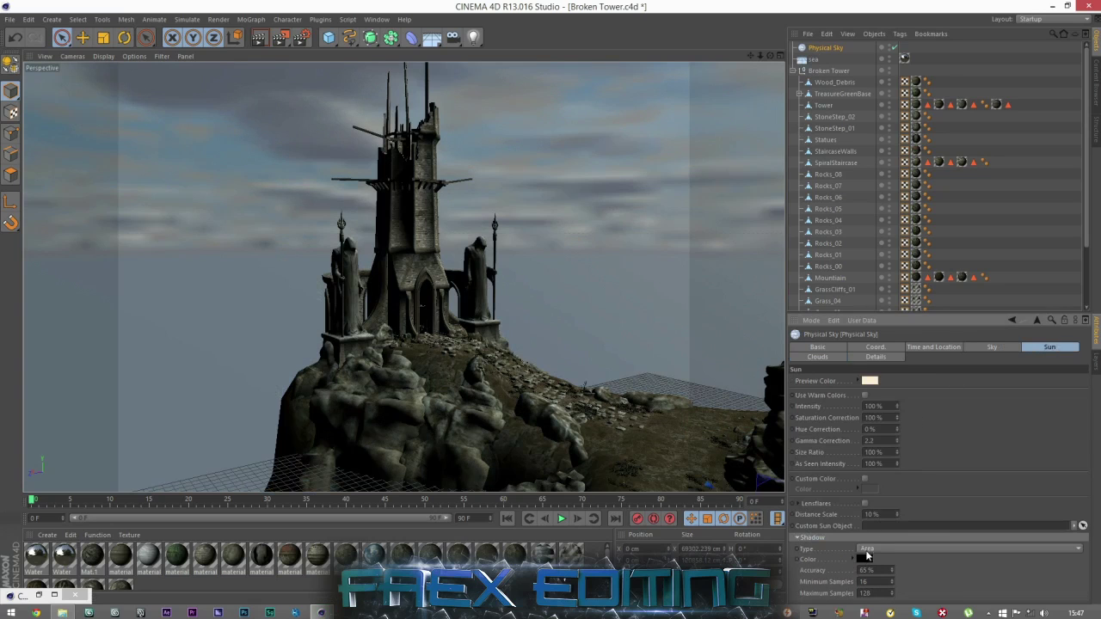
click(805, 197)
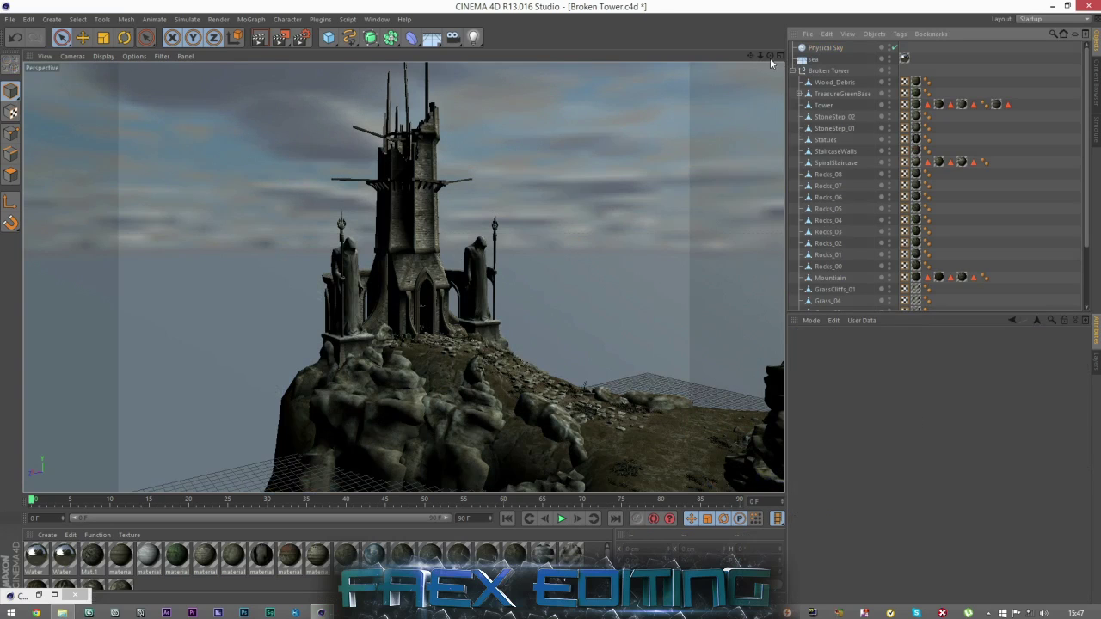
drag(770, 56, 809, 71)
scroll(370, 280, down, 5)
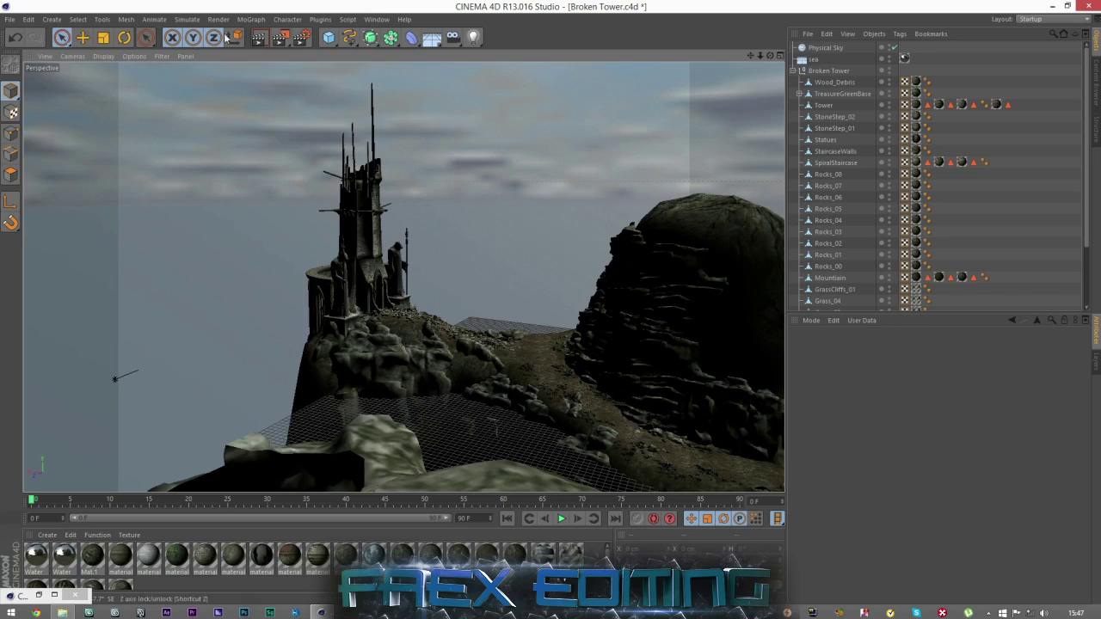
click(260, 39)
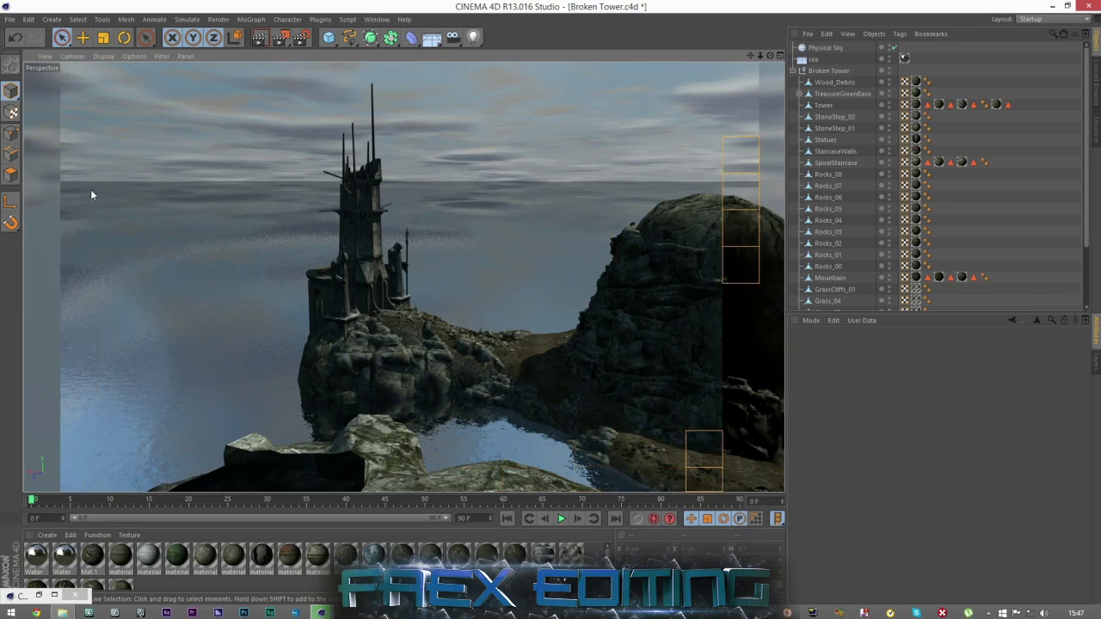
- Open the Content Browser and examine the Sky presets in the Studio Render folder
click(377, 19)
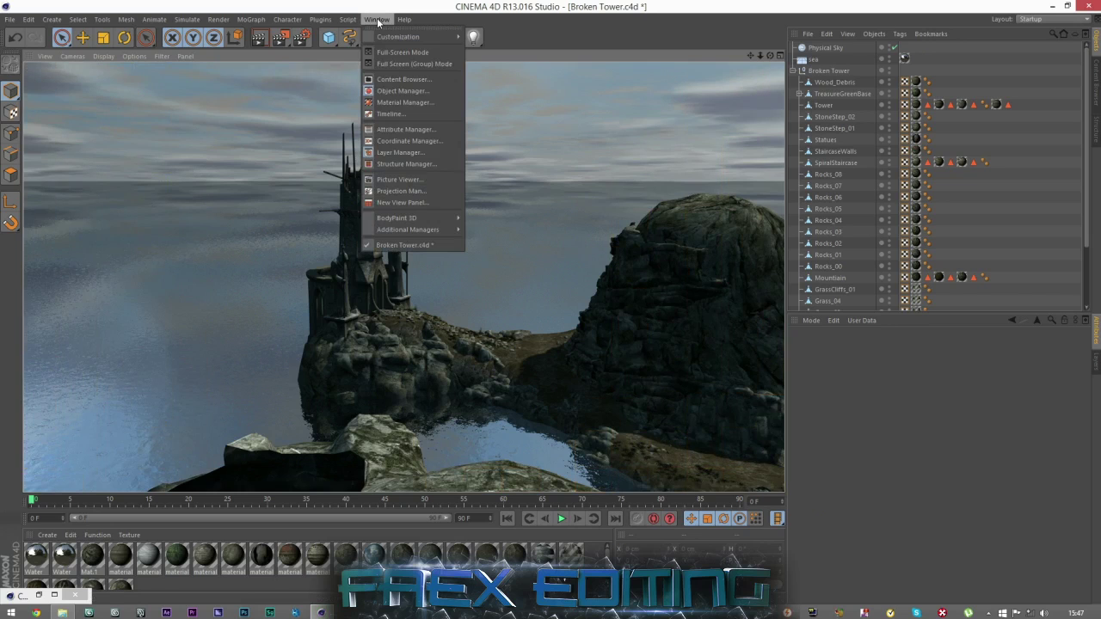
click(403, 79)
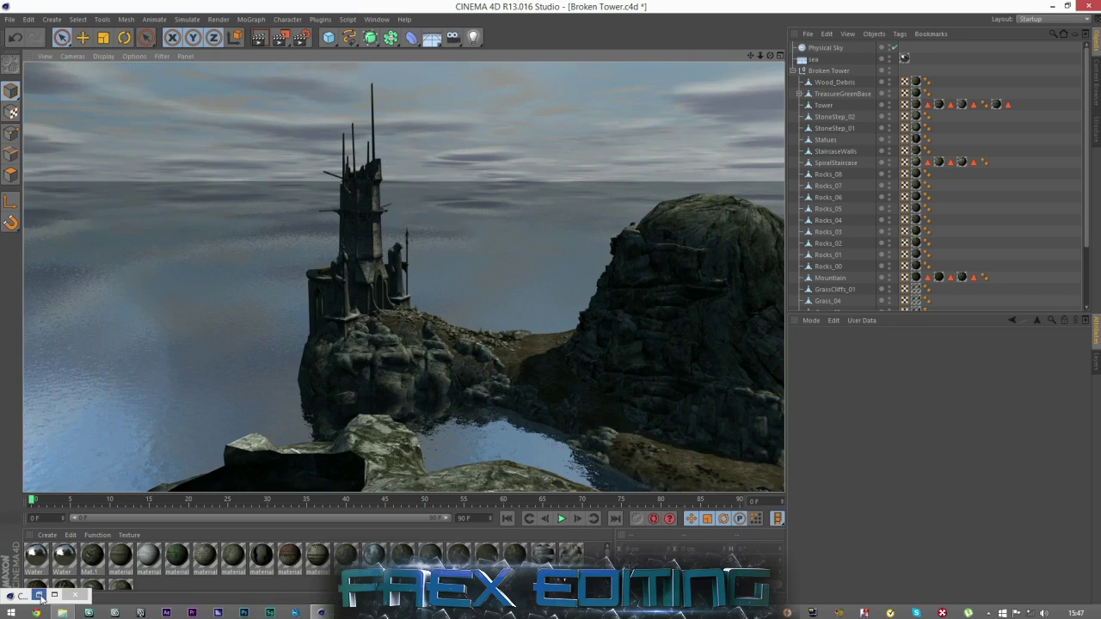
scroll(540, 334, down, 3)
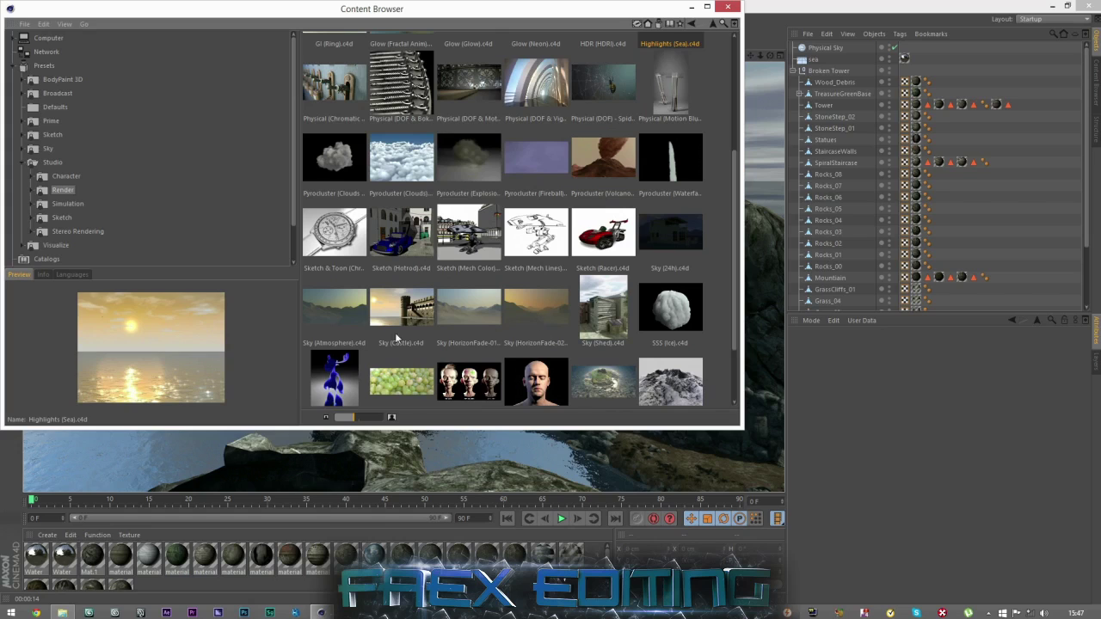
click(349, 315)
click(479, 315)
click(530, 316)
click(477, 315)
click(356, 317)
click(503, 327)
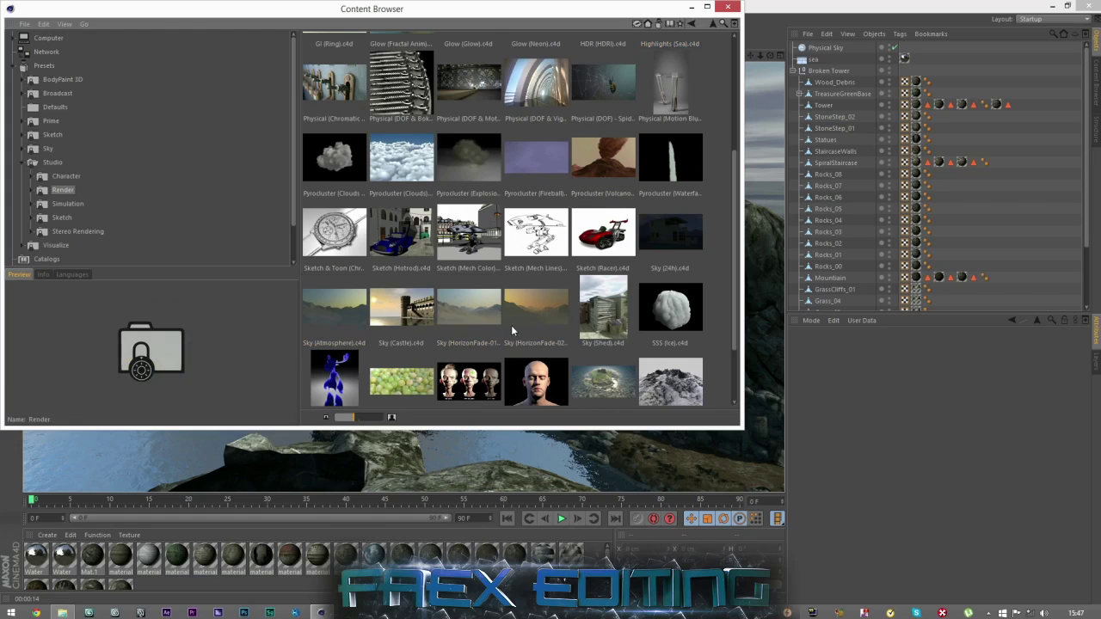
- Compare the two HorizonFade sky presets and add Sky (HorizonFade-01).c4d to the scene
click(470, 320)
click(527, 308)
click(465, 307)
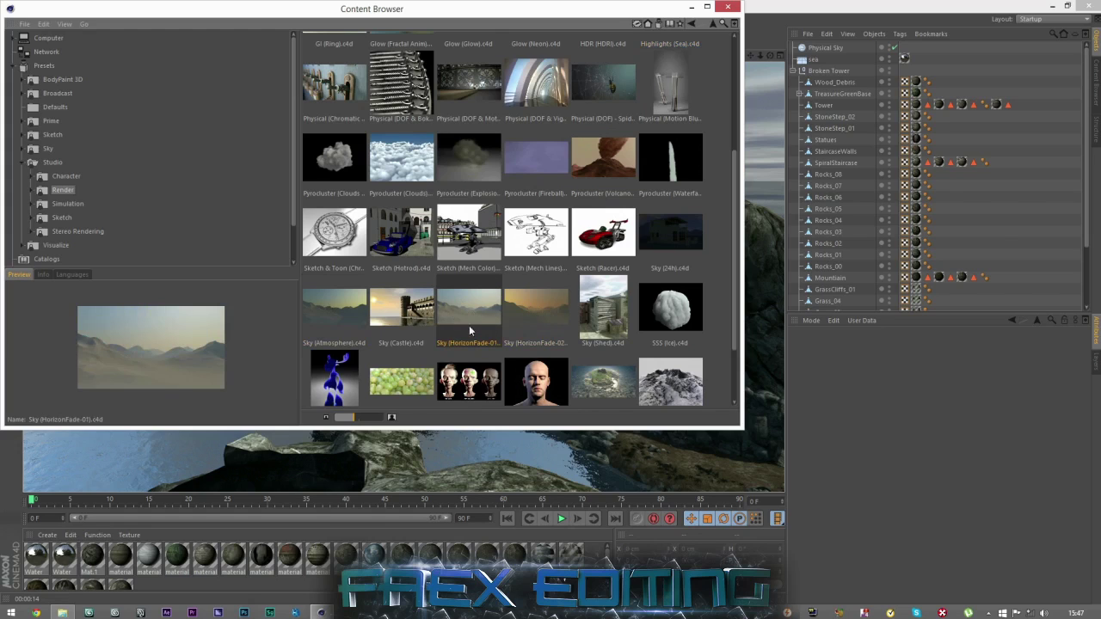
click(531, 315)
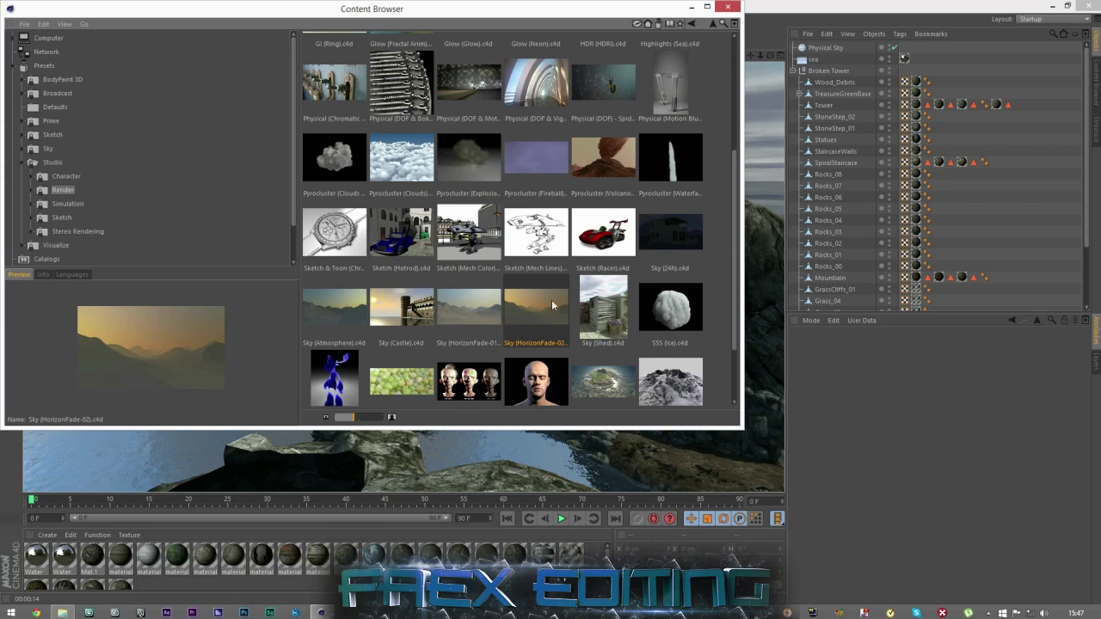
click(445, 311)
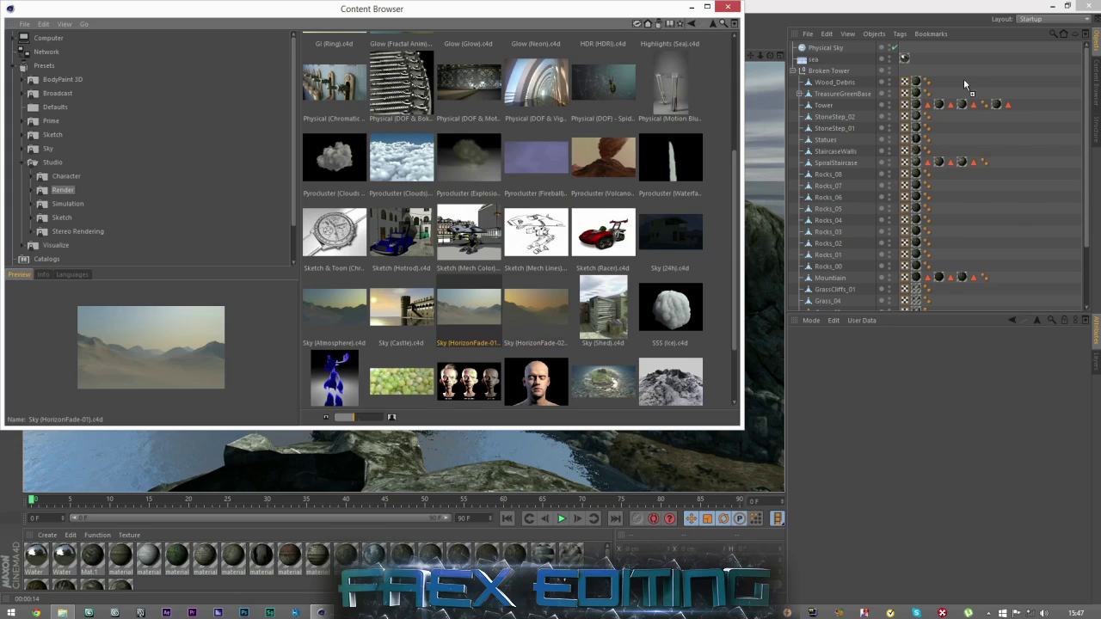
click(730, 7)
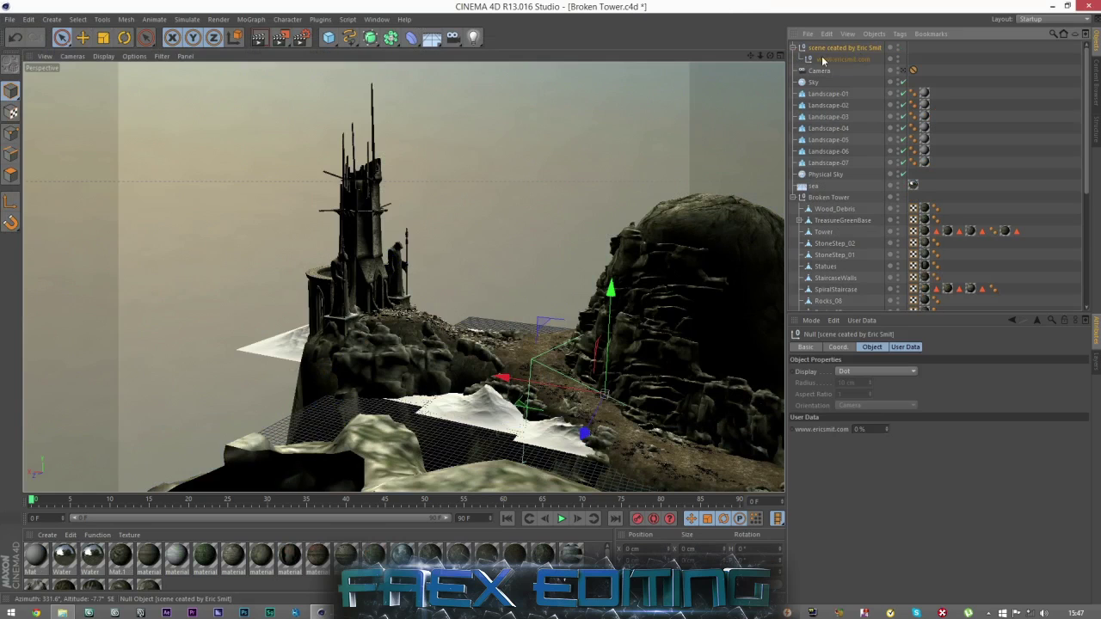
- Delete the preset's credit nulls, its camera and the Landscape-01 to Landscape-07 objects, keeping only its Sky object
key(Delete)
click(821, 49)
key(Delete)
click(826, 61)
shift+click(817, 129)
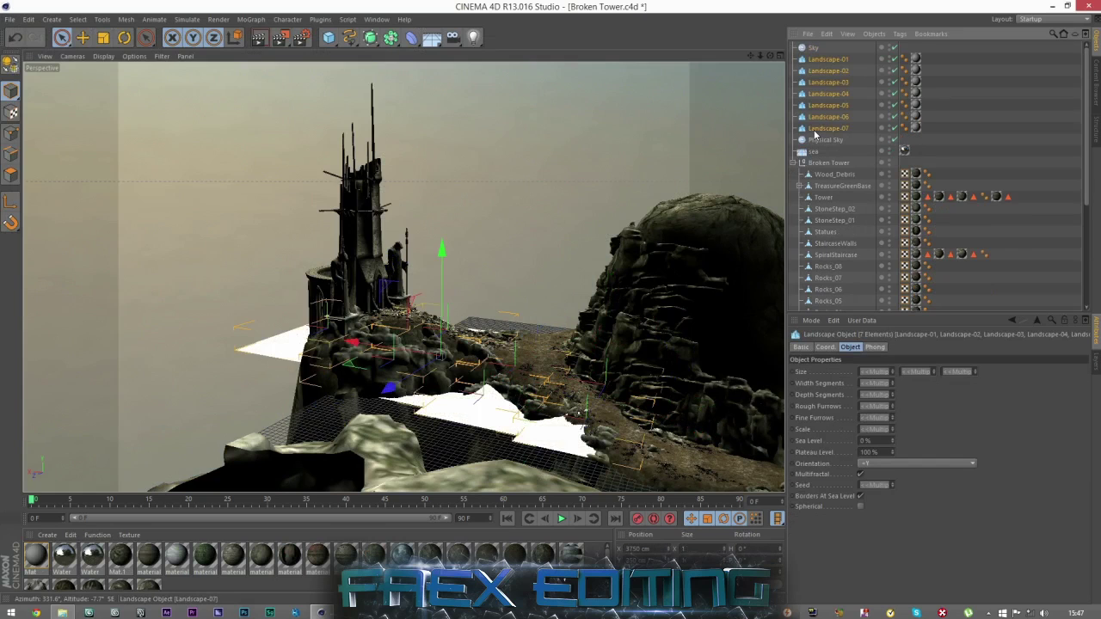
key(Delete)
- Disable Sun and Sky in the imported Sky object's basic properties, leaving Atmosphere enabled
click(814, 49)
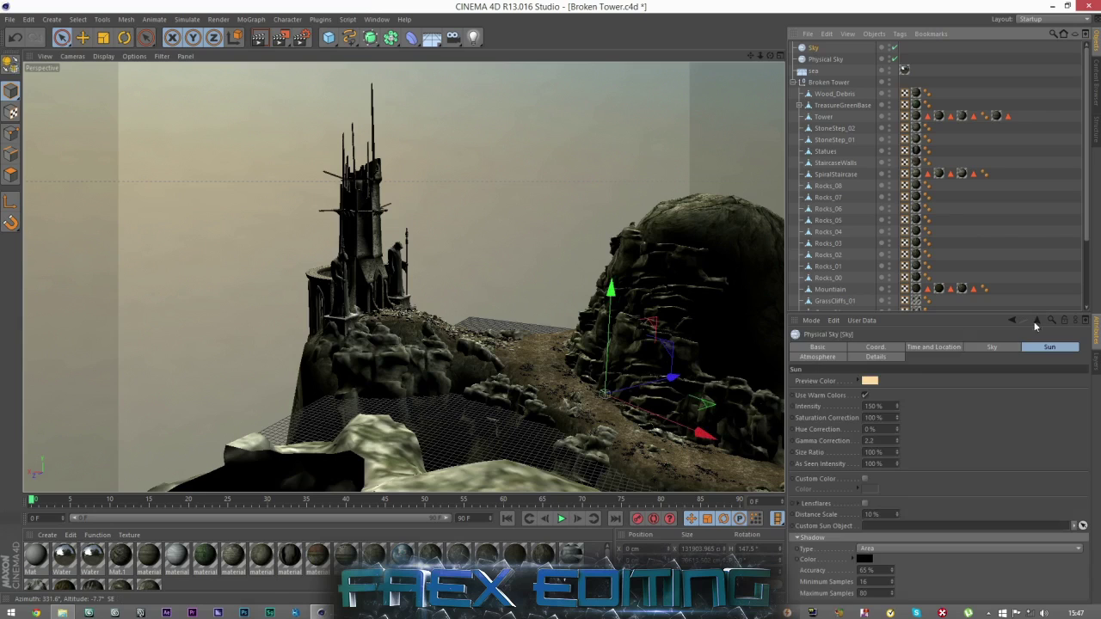
click(828, 349)
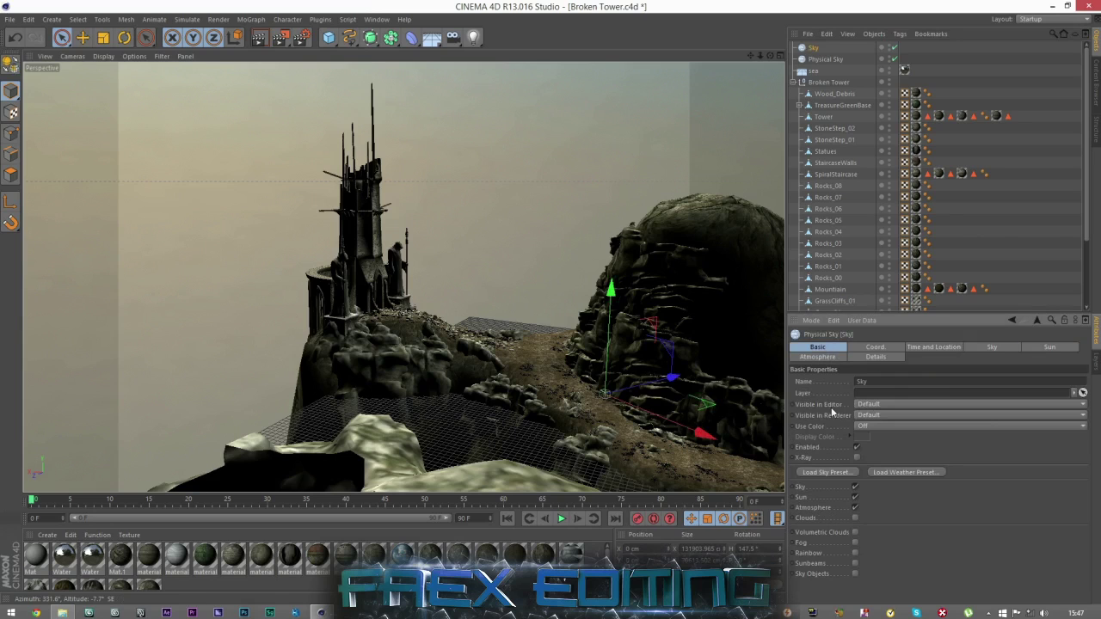
click(855, 497)
click(856, 489)
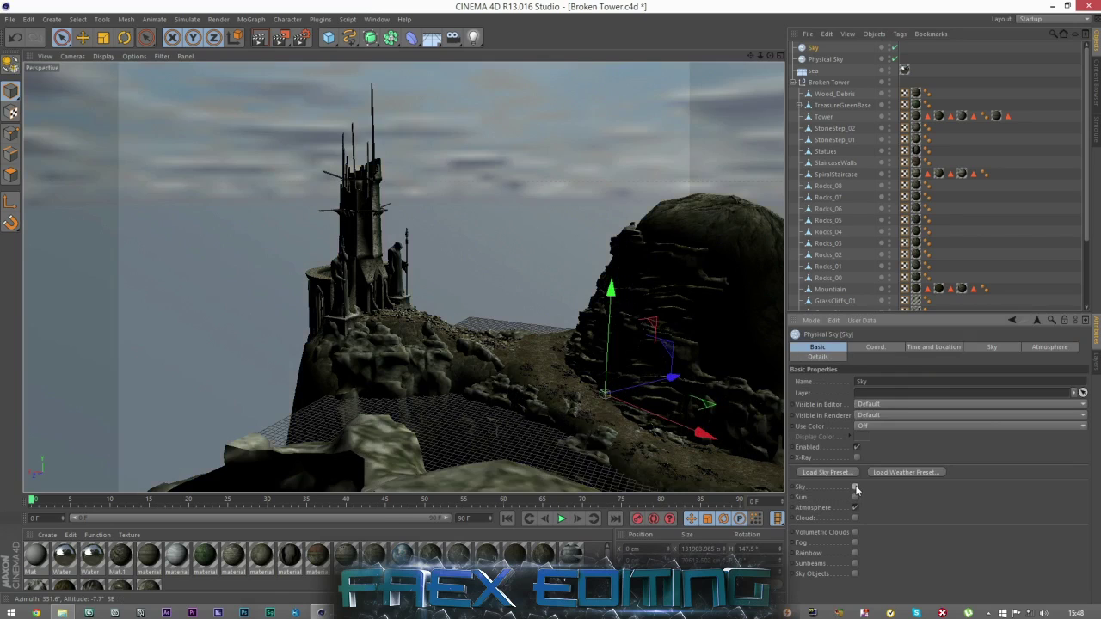
- Compare the basic settings of the Physical Sky and the imported Sky, and render a preview with both
click(827, 60)
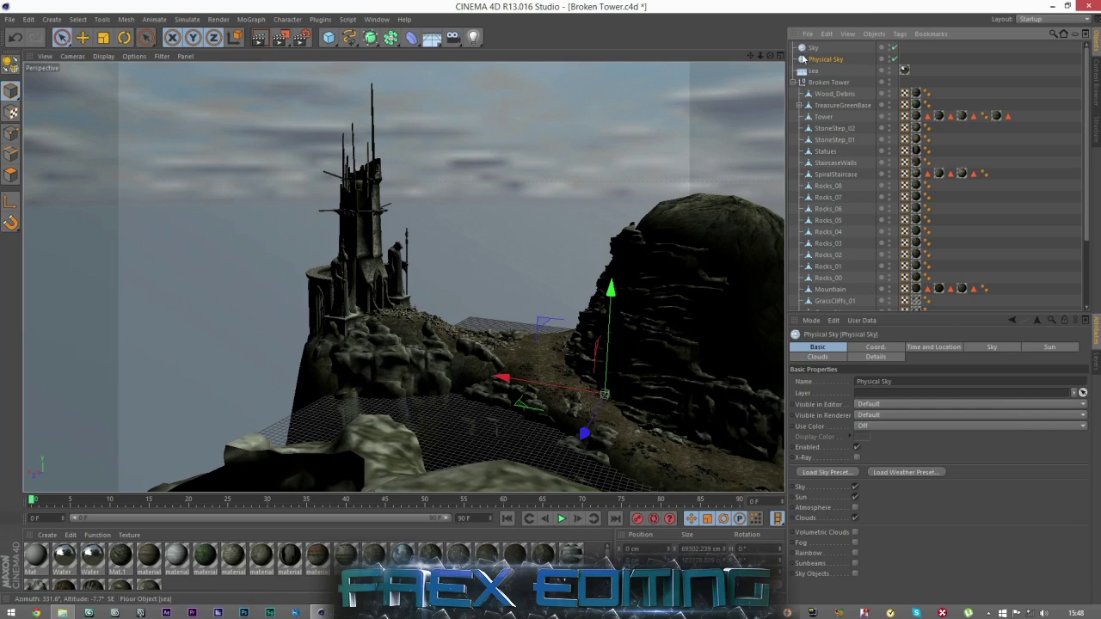
click(810, 50)
click(936, 223)
click(260, 40)
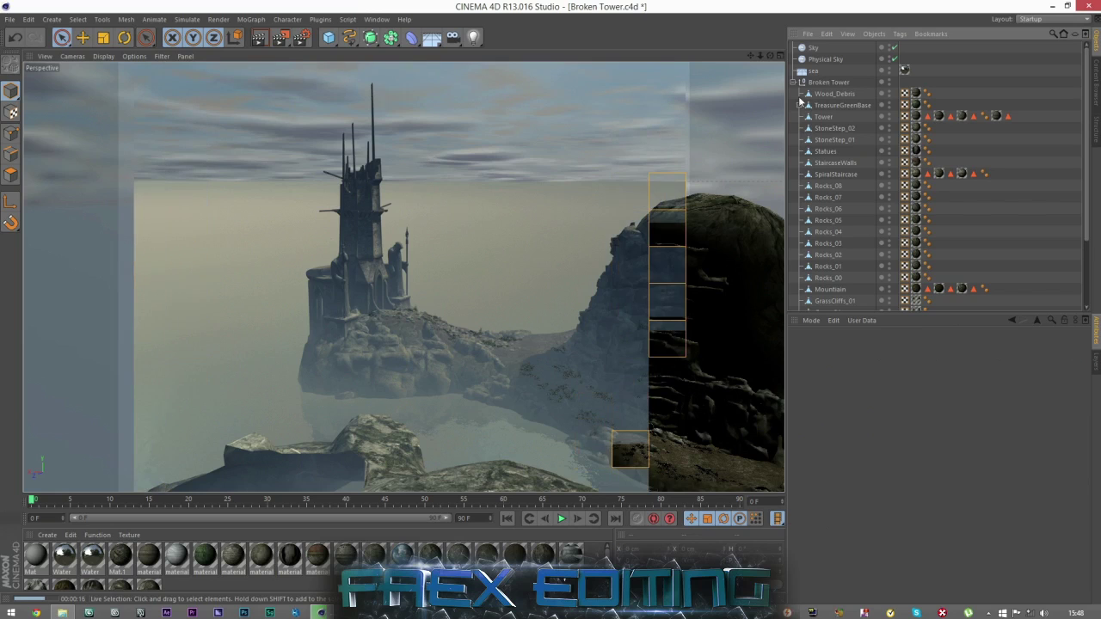
- Enable Sky and Sun in the imported Sky object's basic properties and disable the Physical Sky object
click(813, 47)
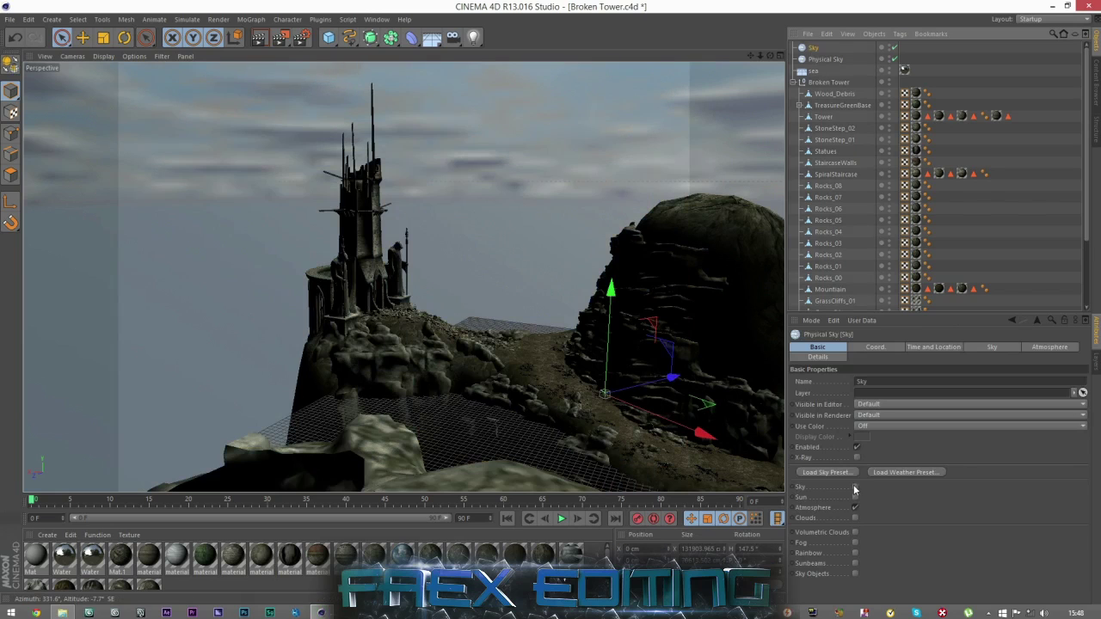
click(856, 488)
click(814, 60)
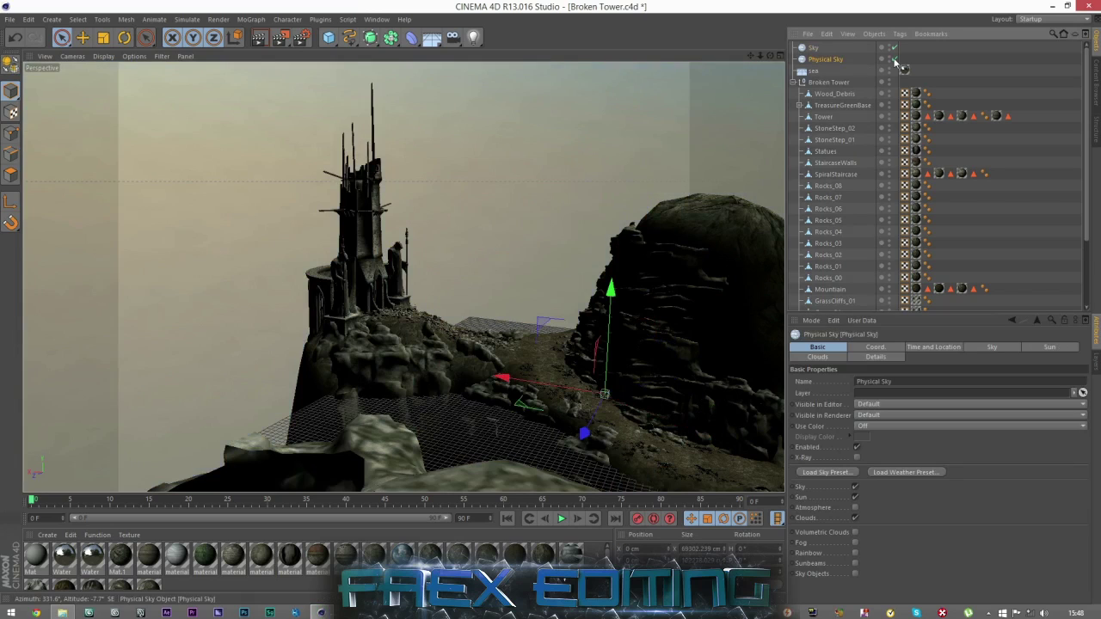
click(895, 59)
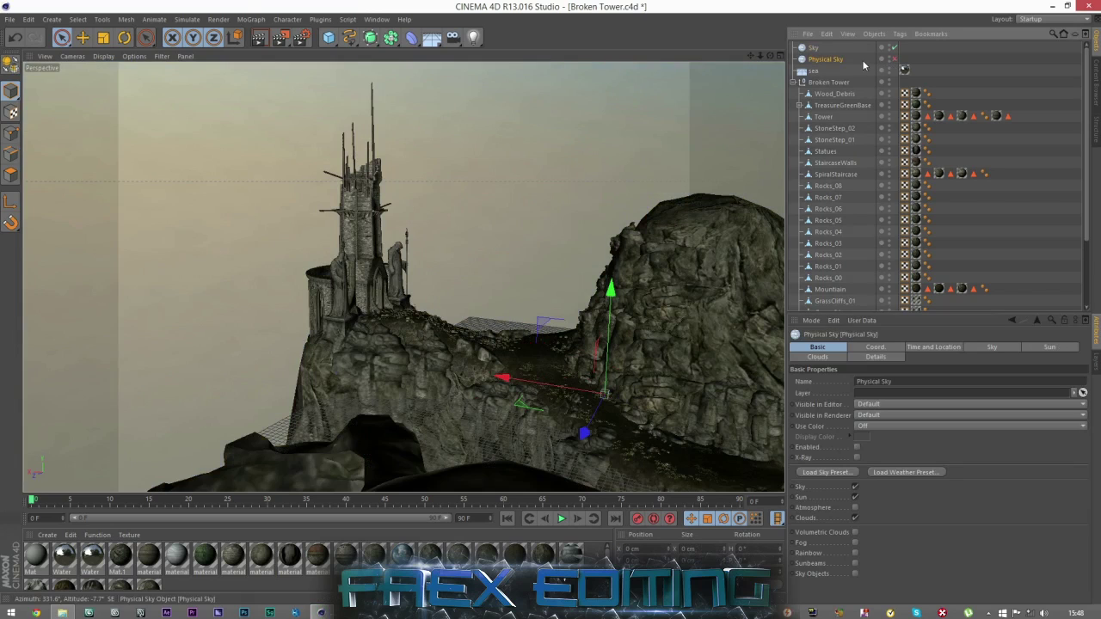
click(813, 47)
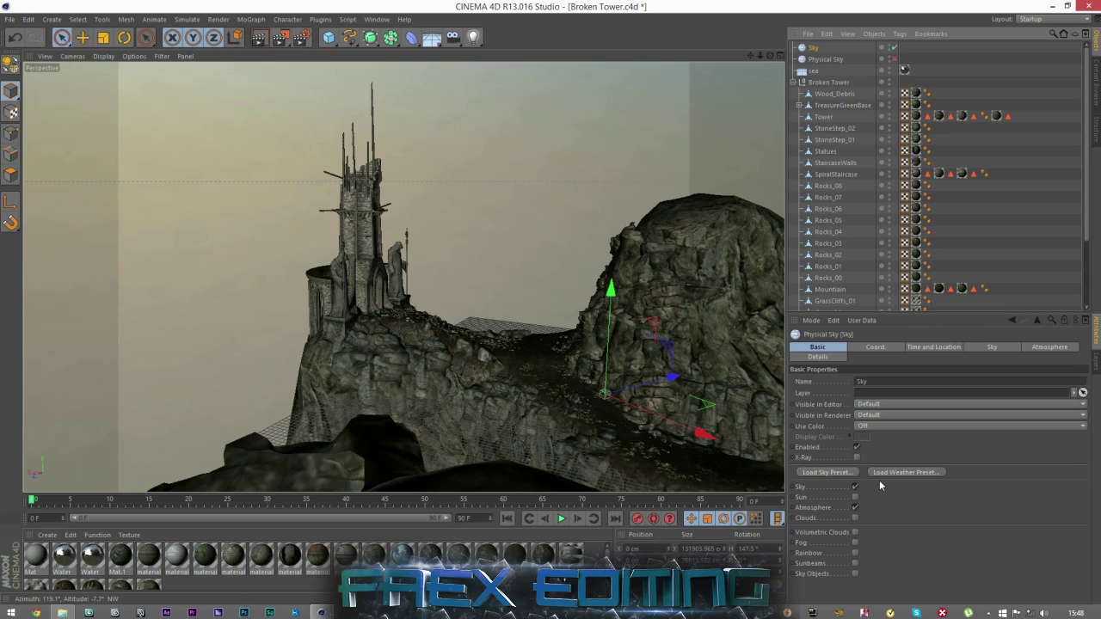
click(855, 497)
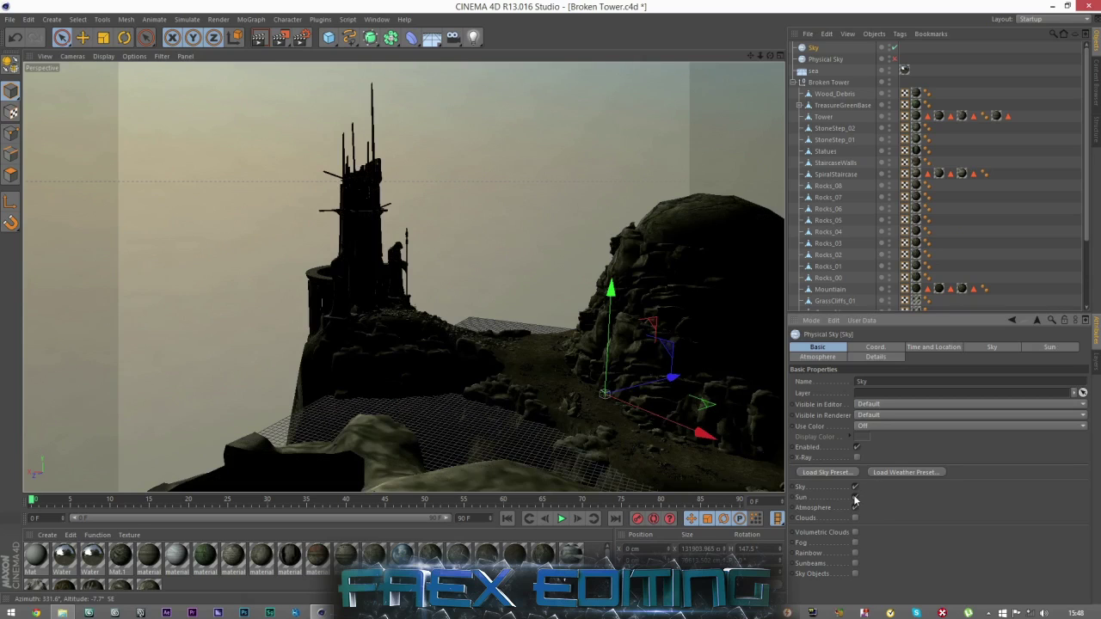
- Set the imported Sky's time of day to 14:55:00 and render a preview of the tower up close
click(935, 348)
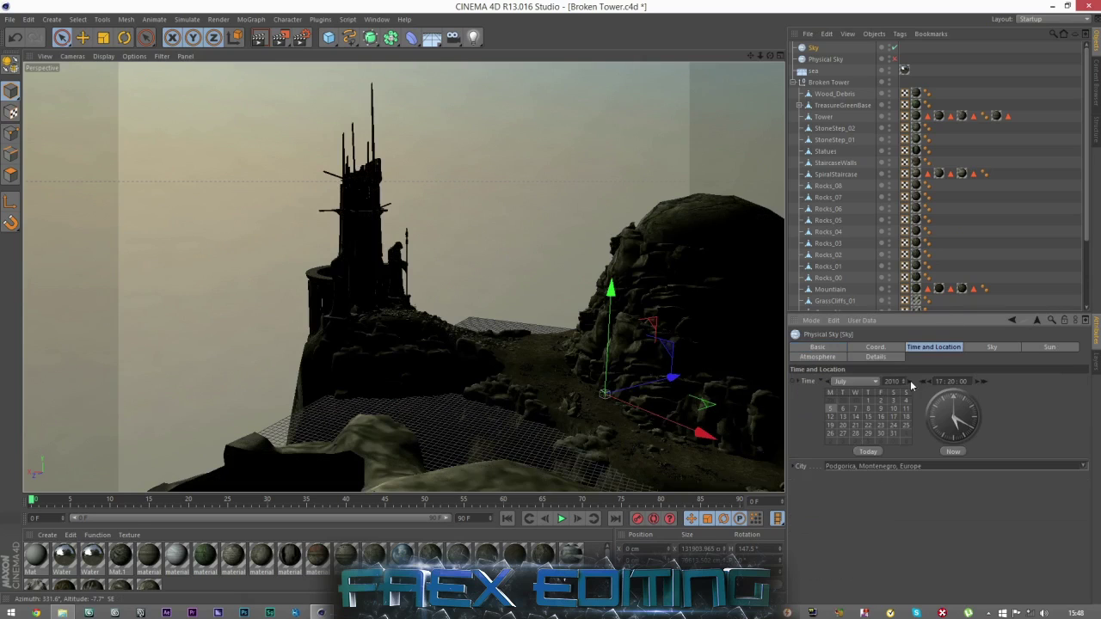
drag(958, 422, 948, 408)
scroll(436, 171, up, 6)
alt+drag(370, 258, 628, 270)
alt+middle_drag(635, 297, 636, 299)
alt+middle_drag(404, 277, 396, 313)
click(255, 40)
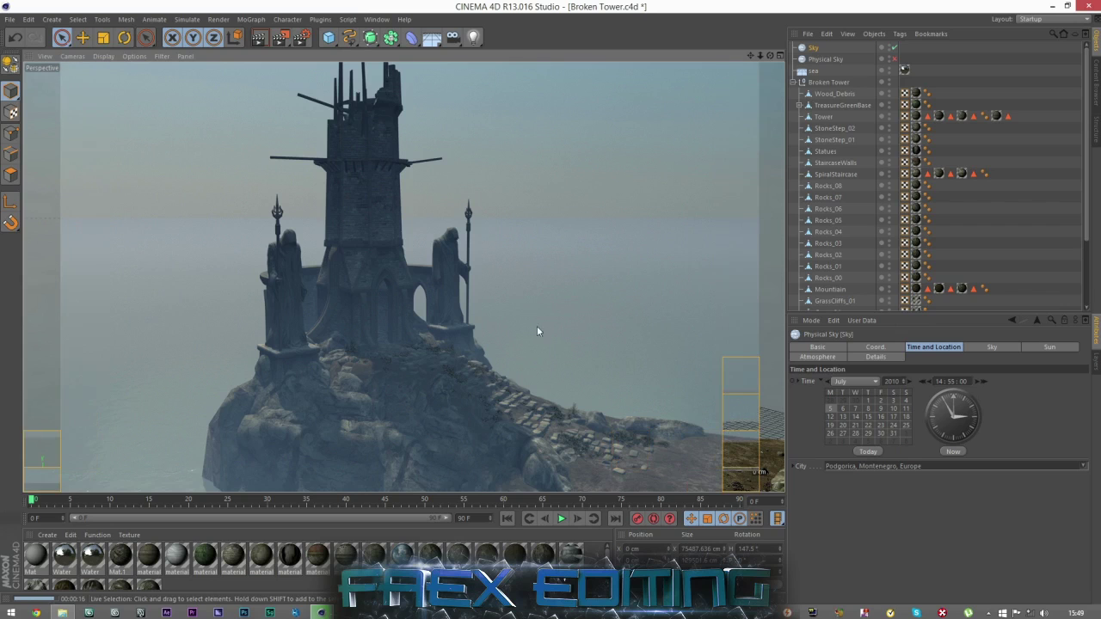
- Merge the Lighting scene file from Documents > Faex Editing > Upload Resources into the Broken Tower scene
alt+drag(479, 361, 632, 303)
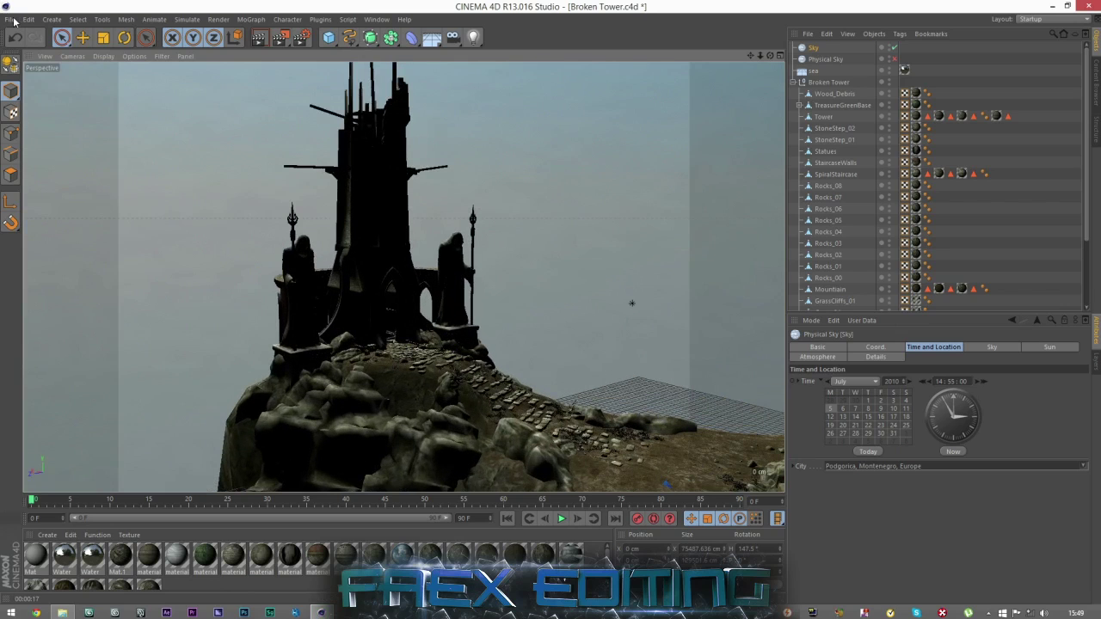
click(9, 20)
click(28, 60)
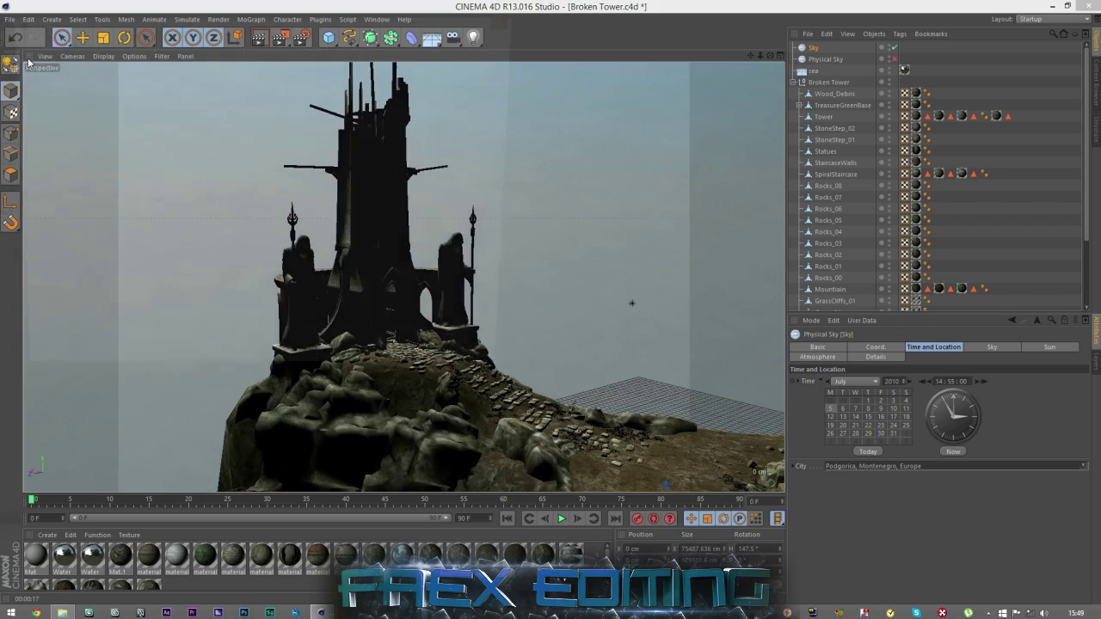
click(51, 226)
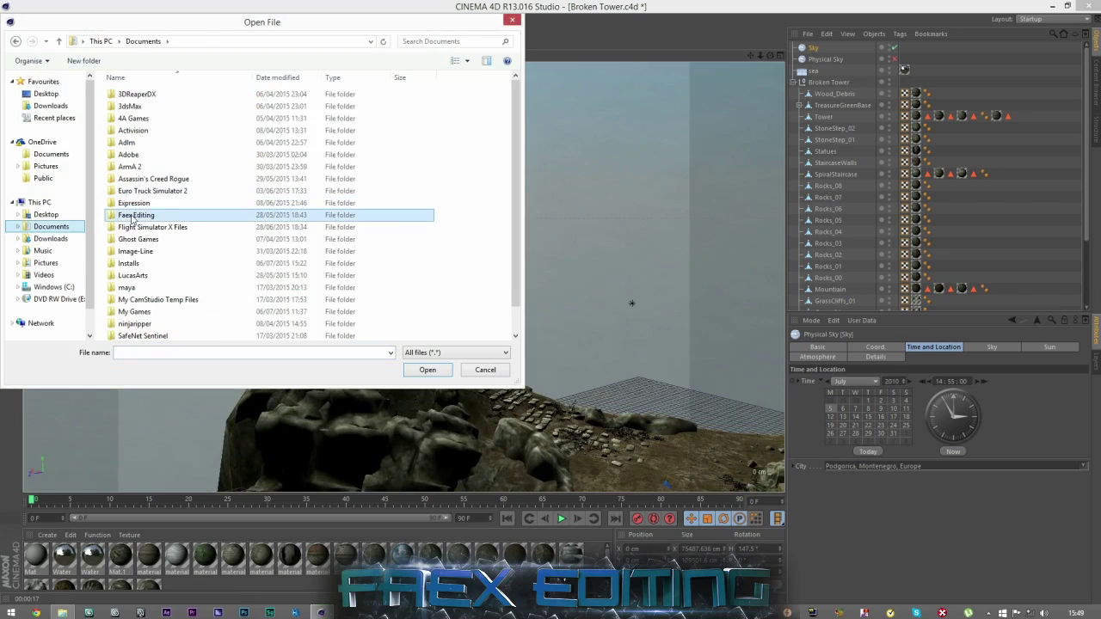
double_click(133, 215)
double_click(142, 215)
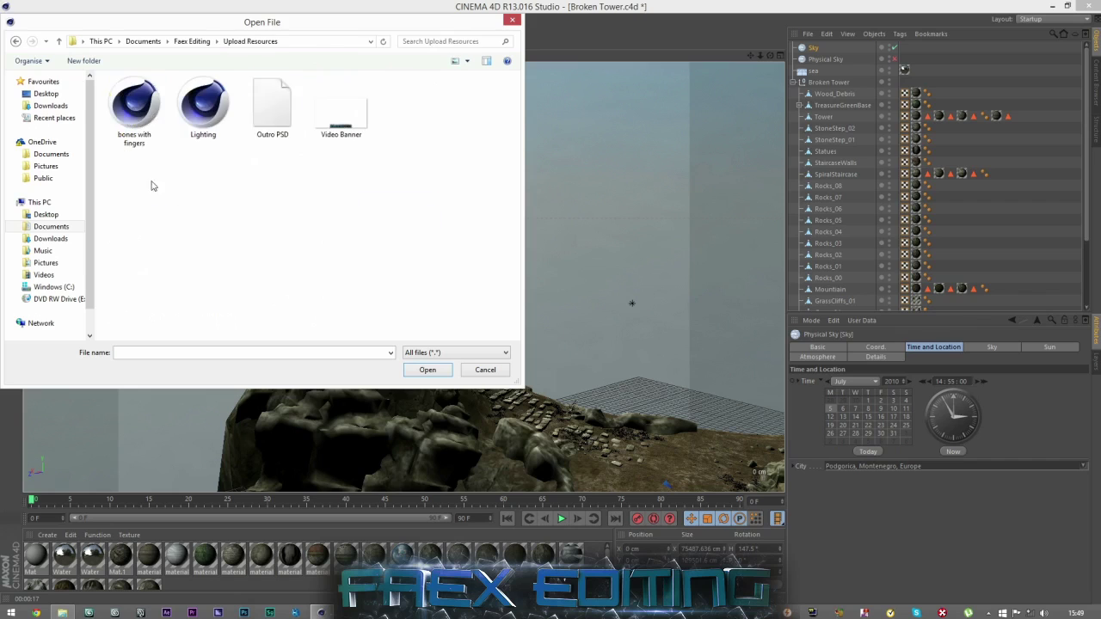
double_click(199, 113)
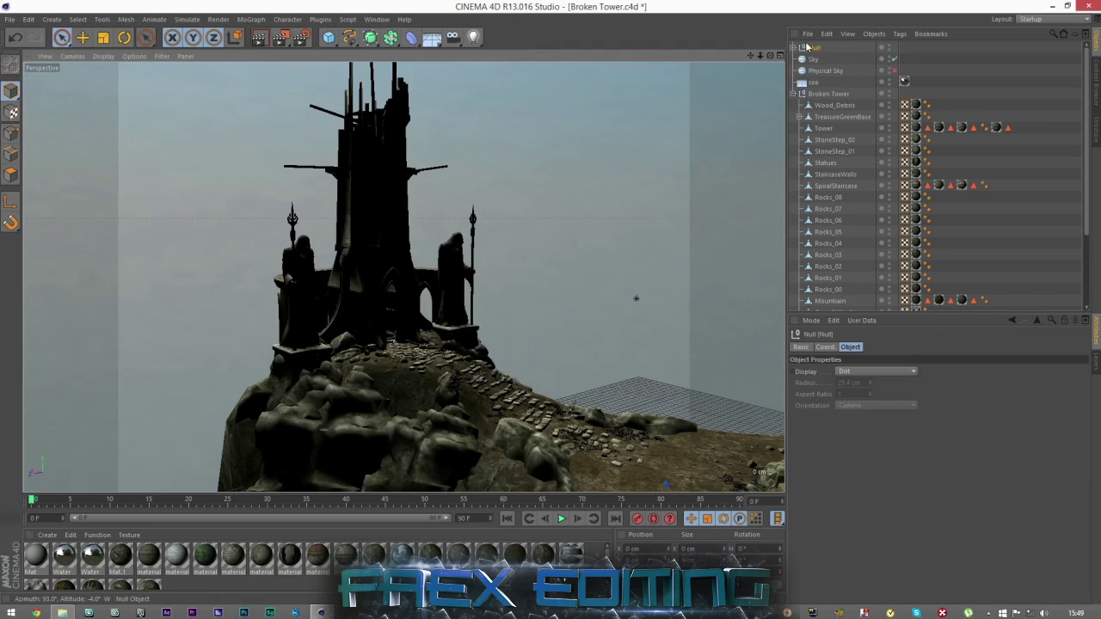
- Scale up the merged lighting Null, with its lights and figure mesh, until the lights span the tower island
scroll(516, 374, down, 8)
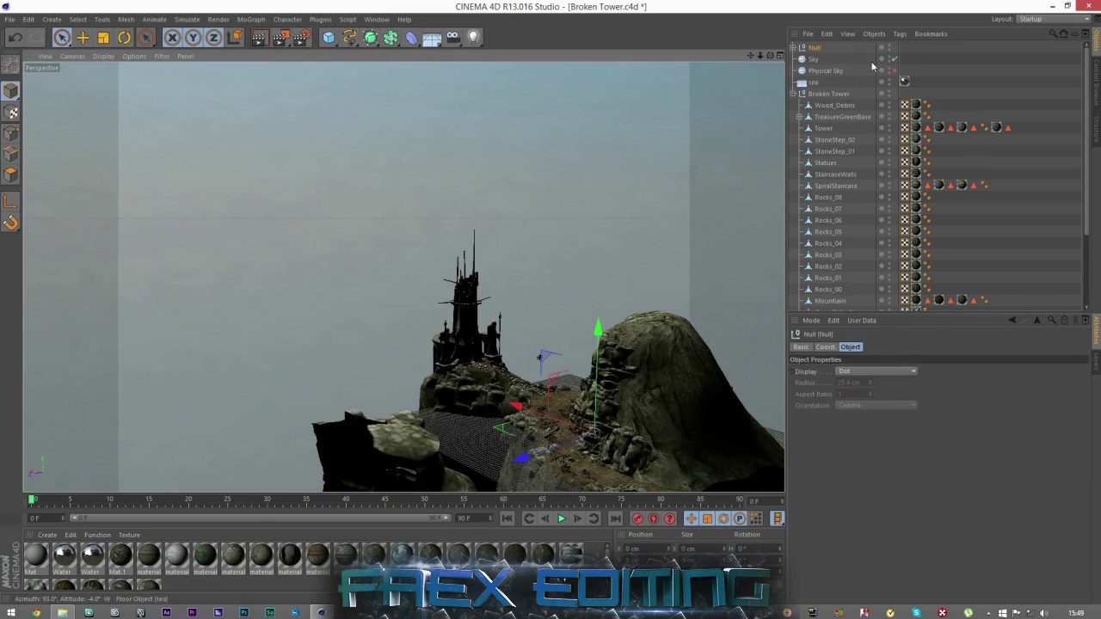
click(802, 48)
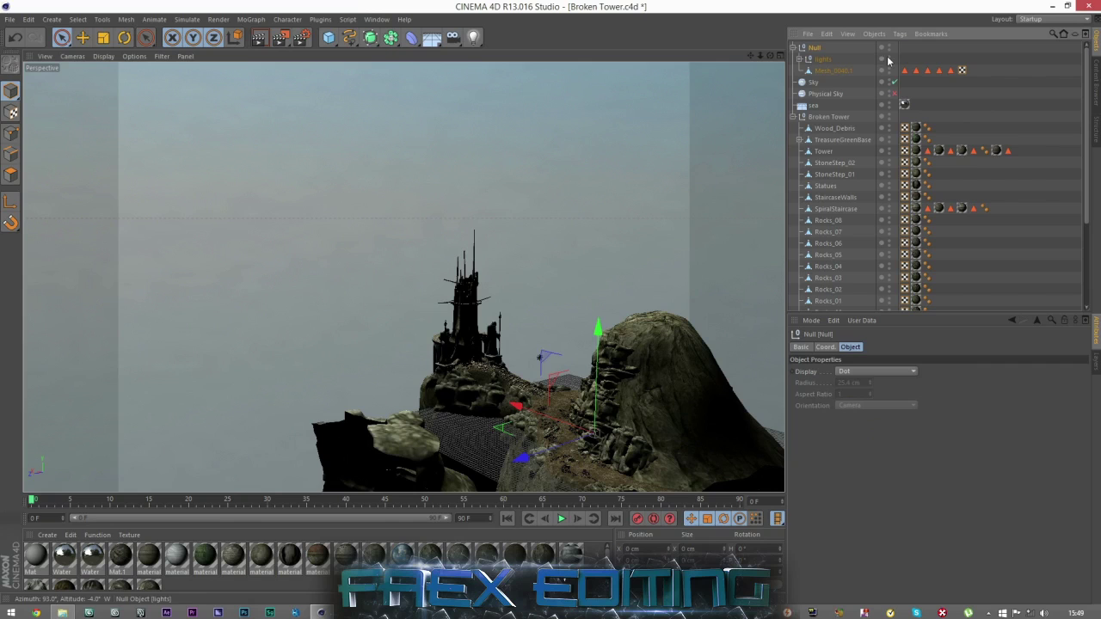
click(830, 70)
key(t)
drag(258, 236, 273, 235)
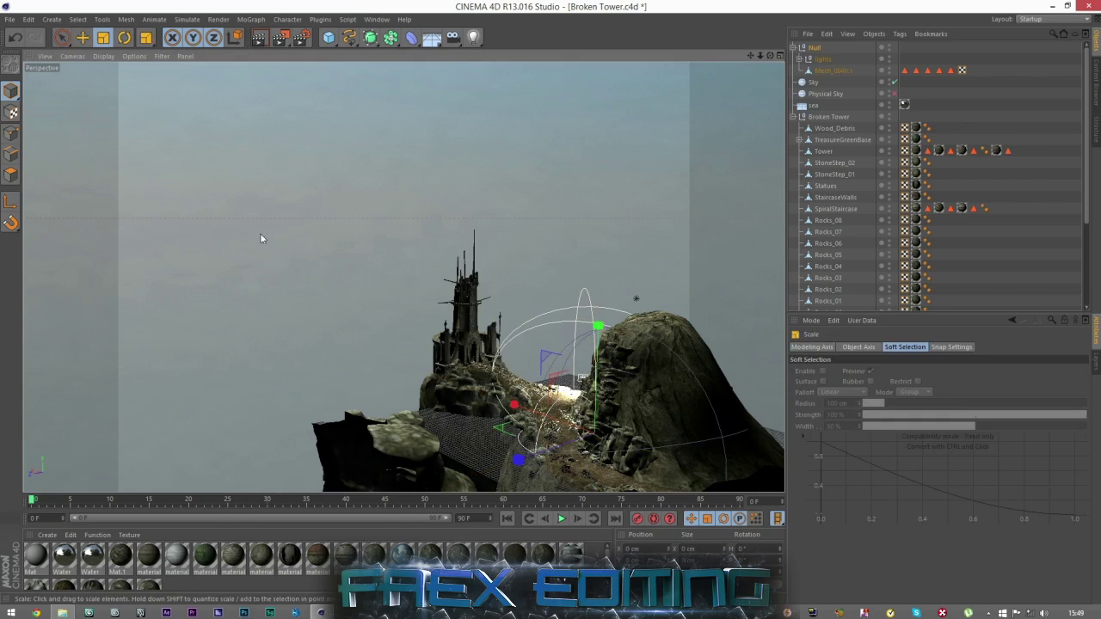
drag(206, 236, 298, 236)
click(81, 39)
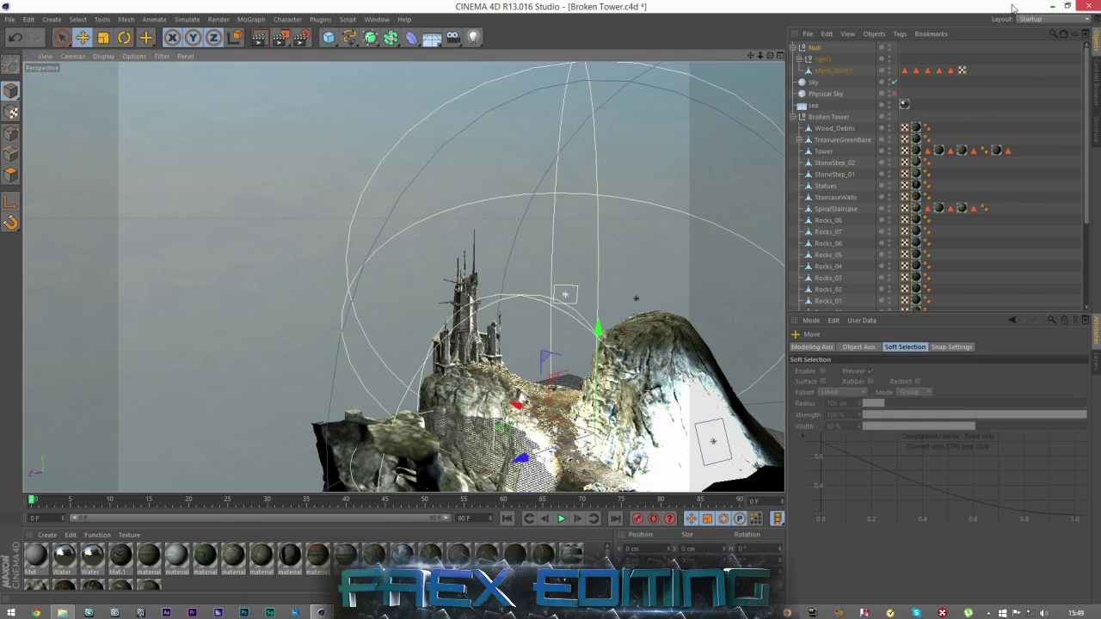
- Hide the lights group and move the lighting Null from the rocks over to the tower
alt+double_click(889, 59)
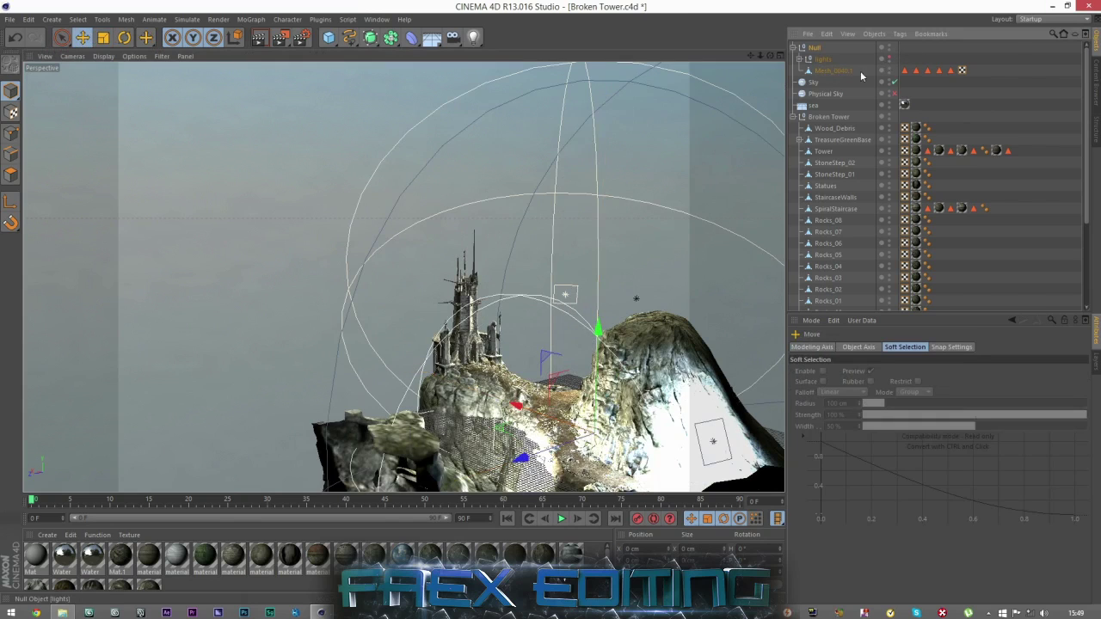
drag(571, 411, 490, 341)
scroll(490, 341, up, 6)
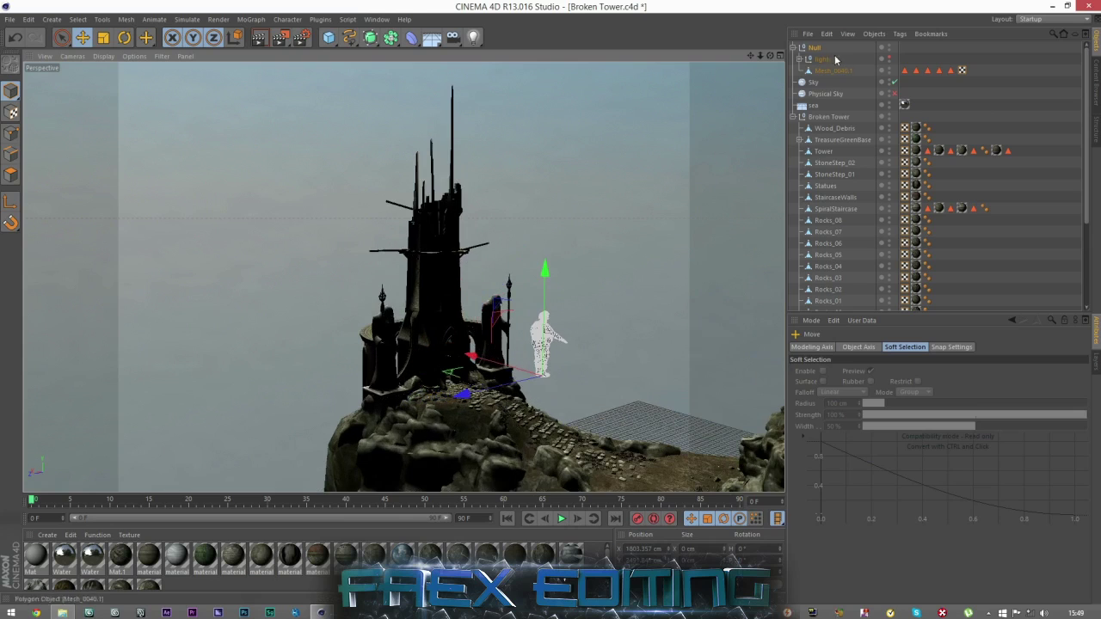
drag(770, 56, 831, 88)
drag(623, 338, 401, 342)
alt+drag(566, 88, 364, 330)
- Scale the lighting Null up to nearly the tower's height and rotate it to a heading of about -105°
click(104, 38)
drag(258, 177, 775, 194)
click(124, 38)
drag(441, 411, 257, 352)
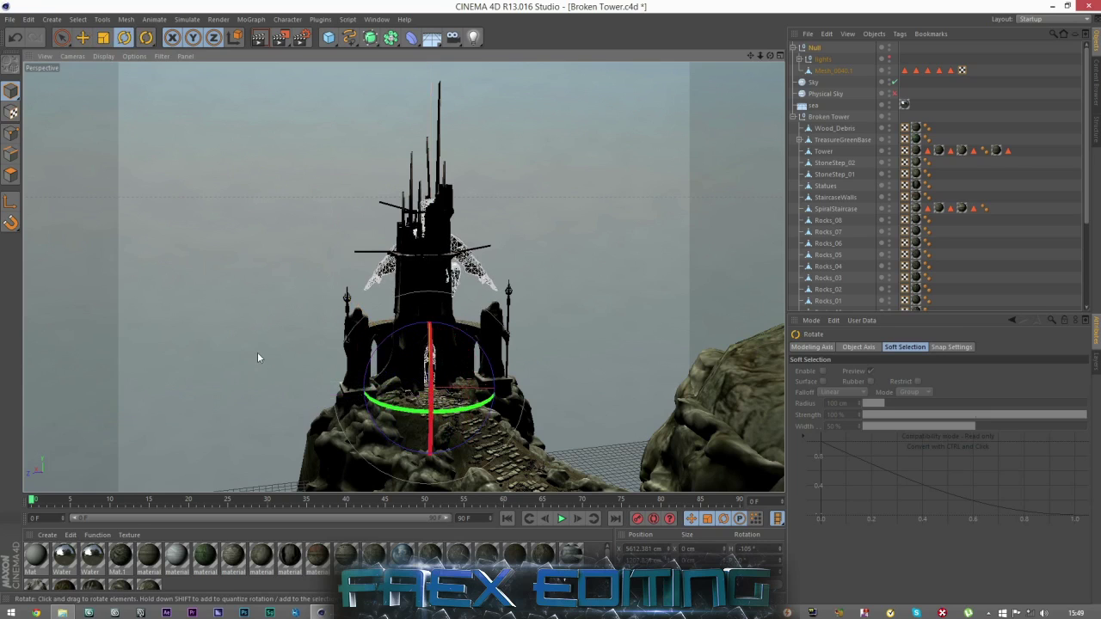
- Move the lighting Null forward so its figure stands on the path in front of the tower entrance
click(82, 37)
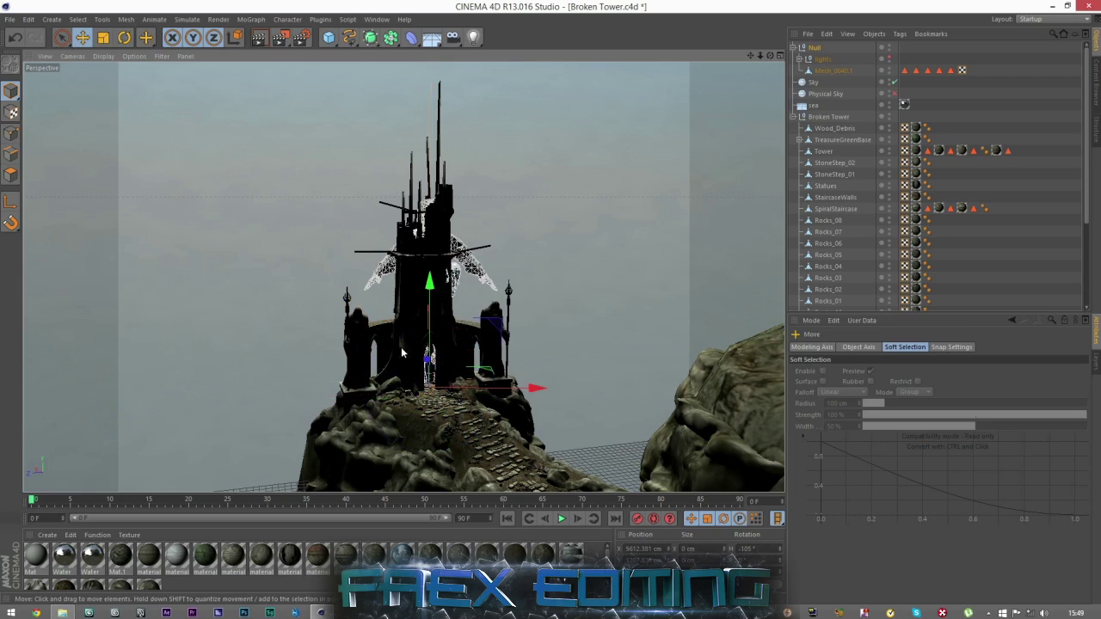
drag(426, 358, 406, 394)
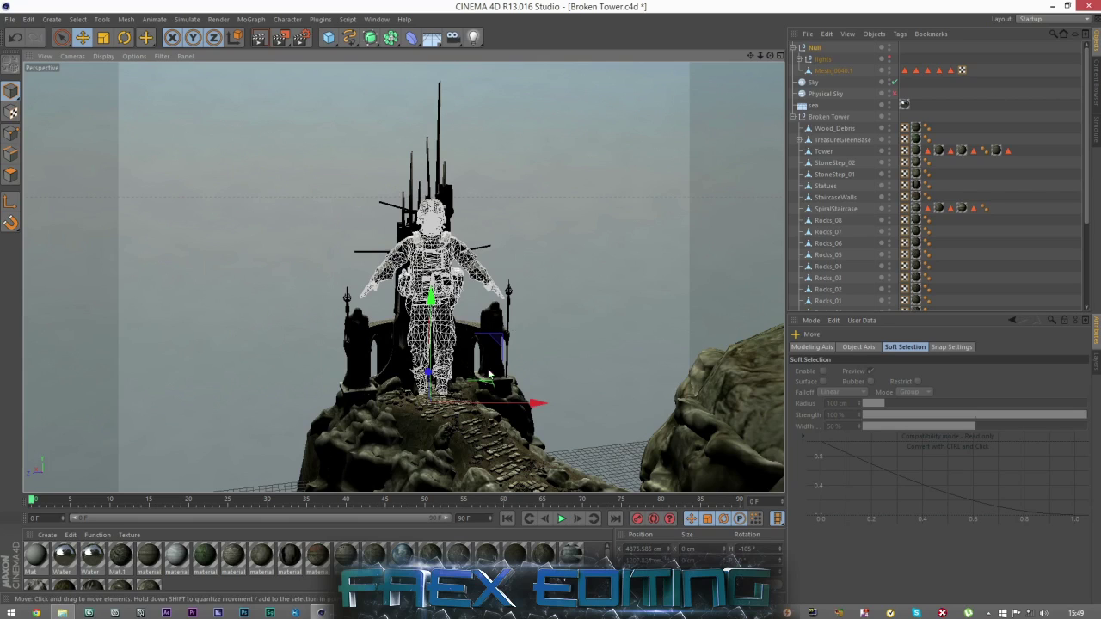
drag(499, 342, 492, 345)
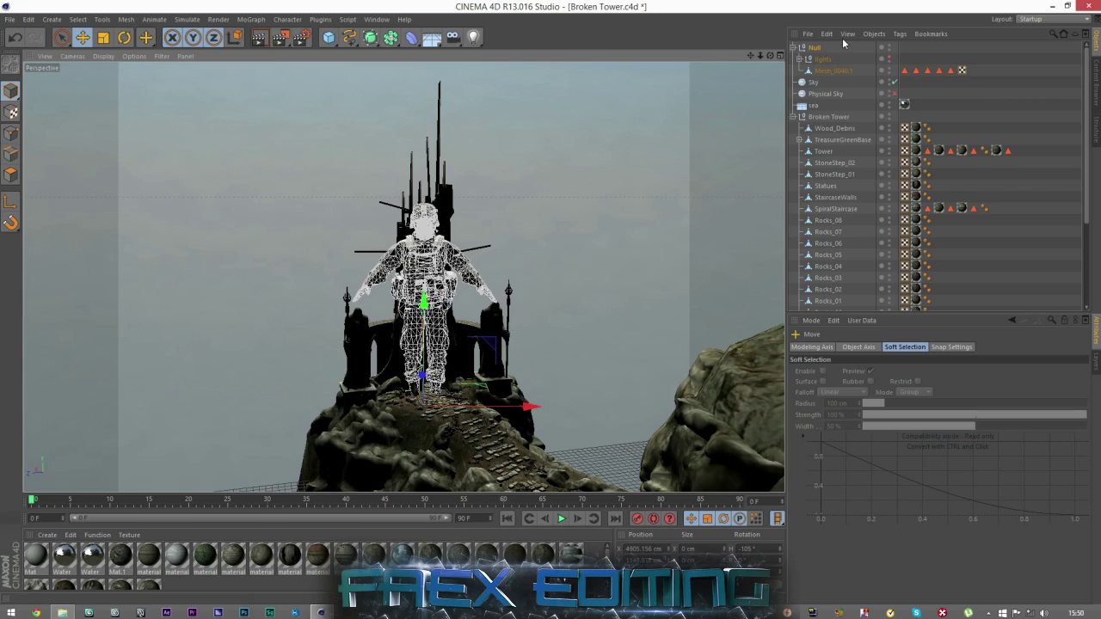
- Delete the figure mesh from the lighting Null and render a preview with the lights group shown again
key(Delete)
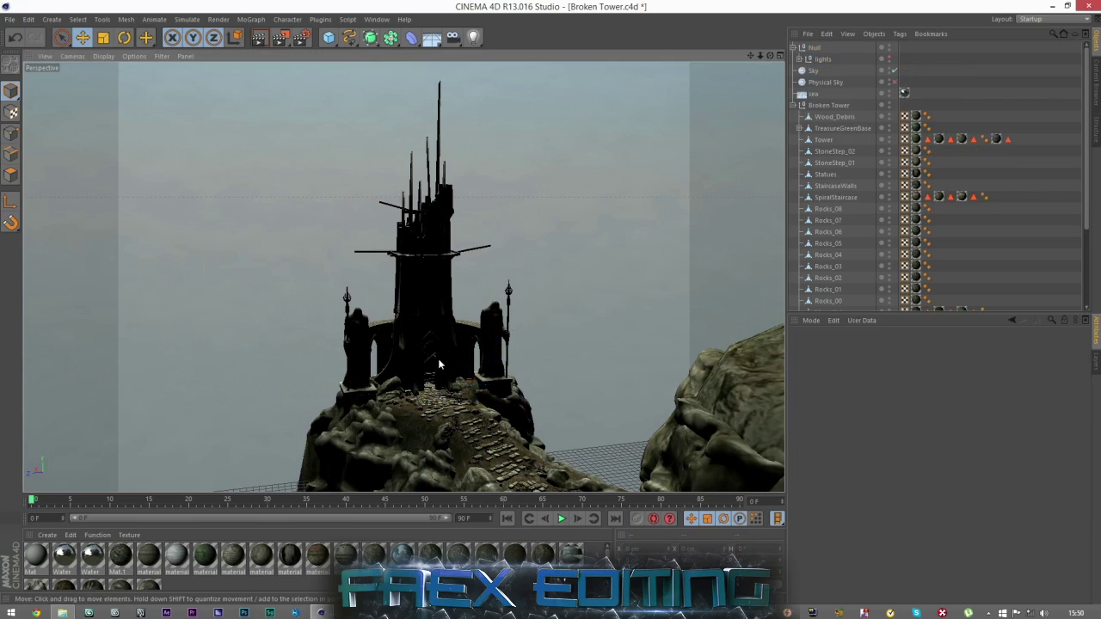
scroll(285, 478, up, 1)
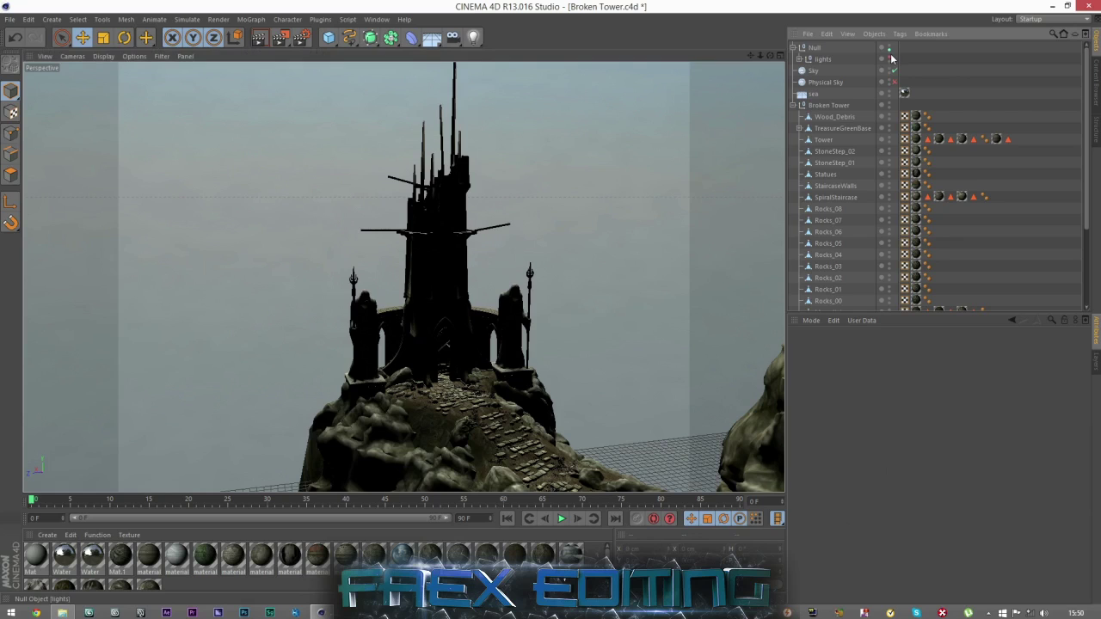
click(257, 42)
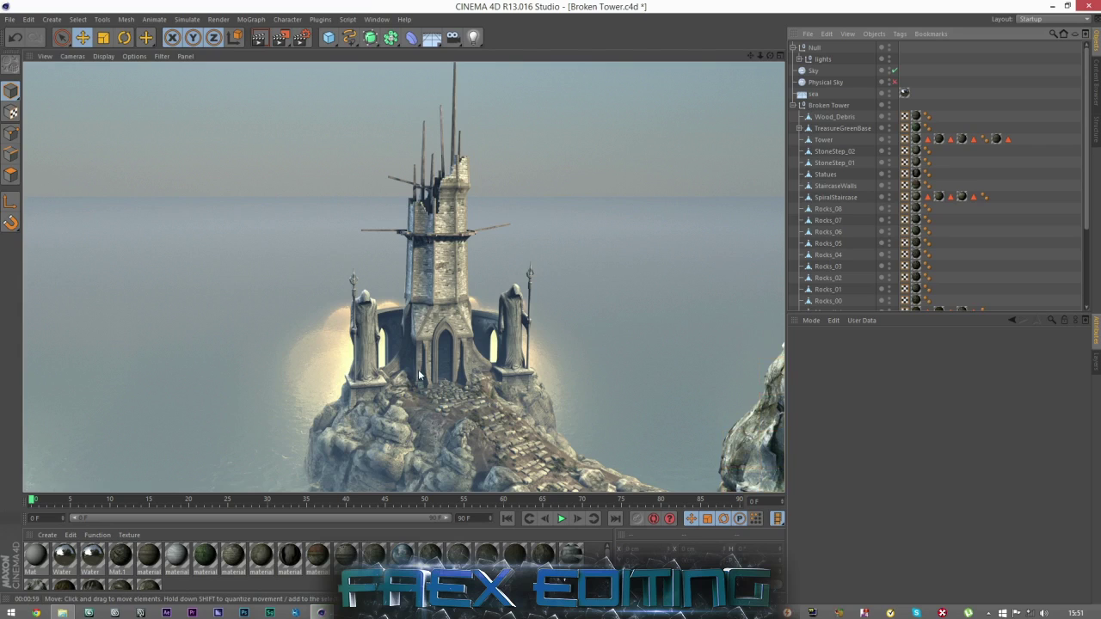
- Give the Key, Fill and Back lights Compositing tags with Seen by Reflection disabled, and render a preview
click(799, 59)
click(827, 71)
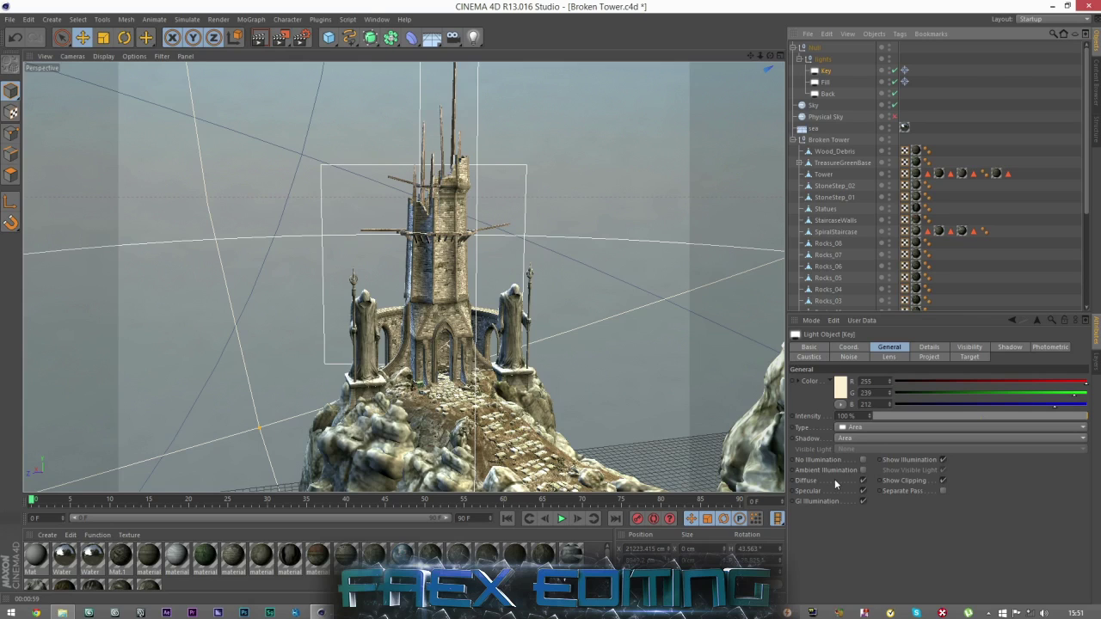
click(825, 95)
shift+click(823, 78)
right_click(824, 77)
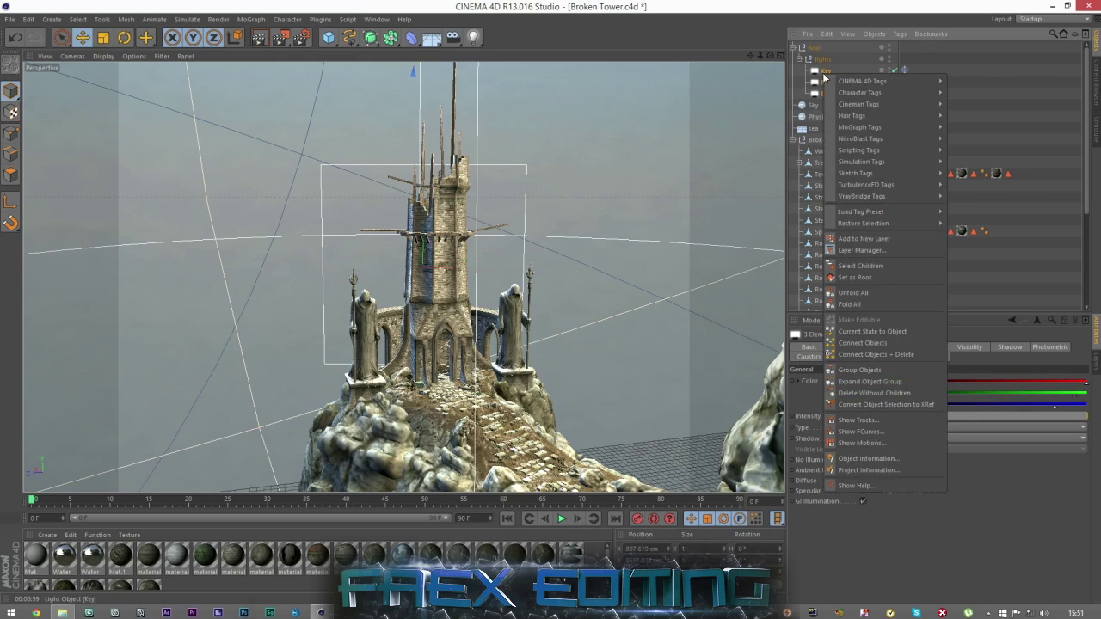
mouse_move(849, 87)
click(976, 127)
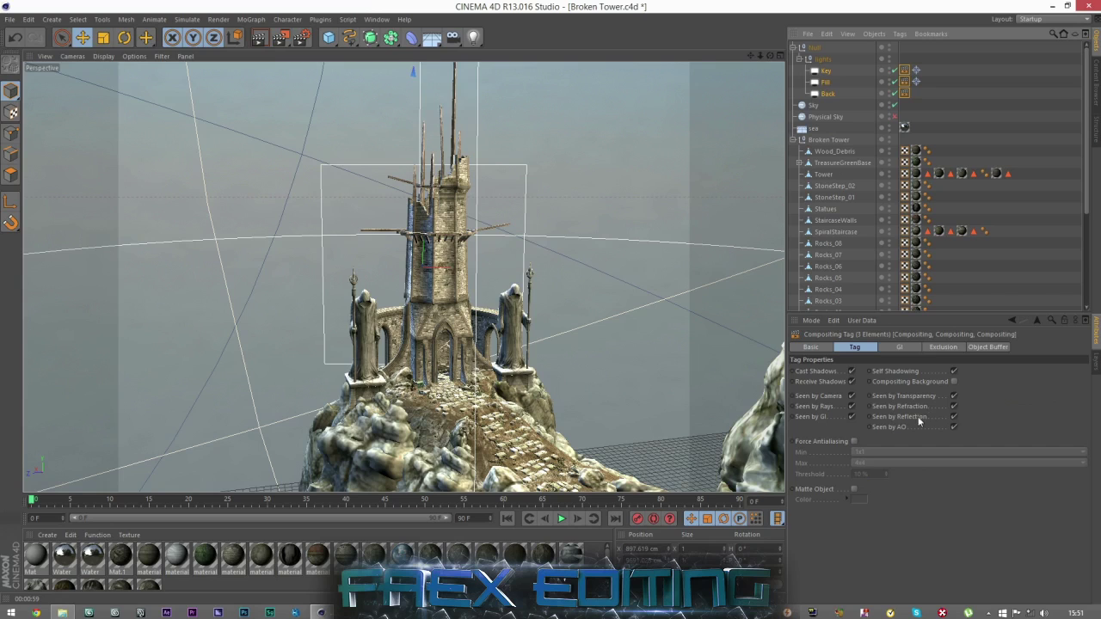
click(954, 417)
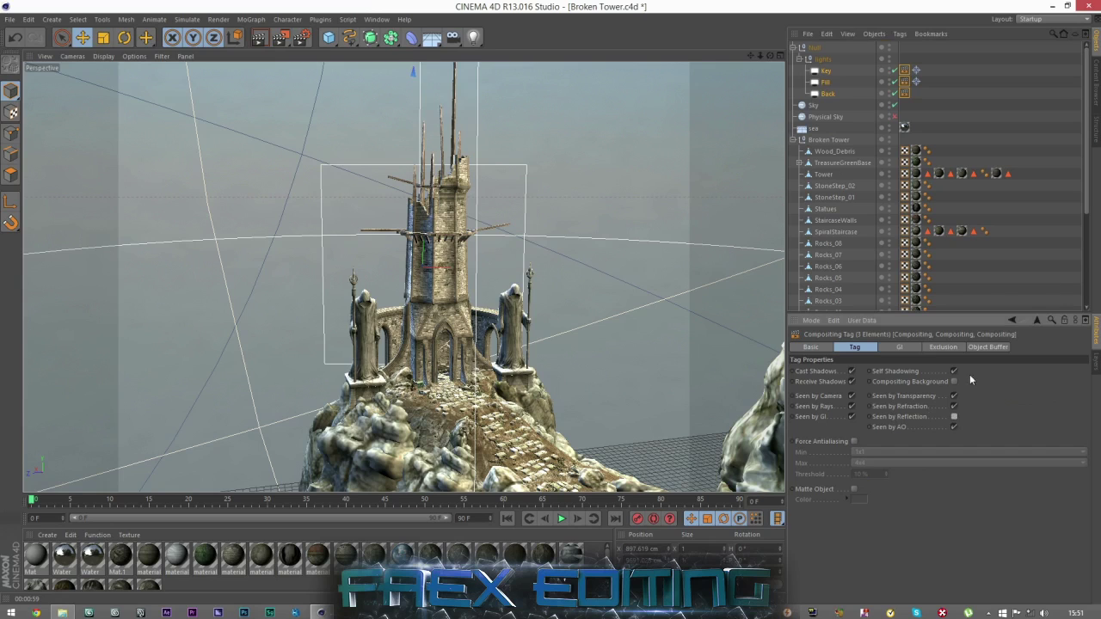
click(1045, 256)
click(261, 39)
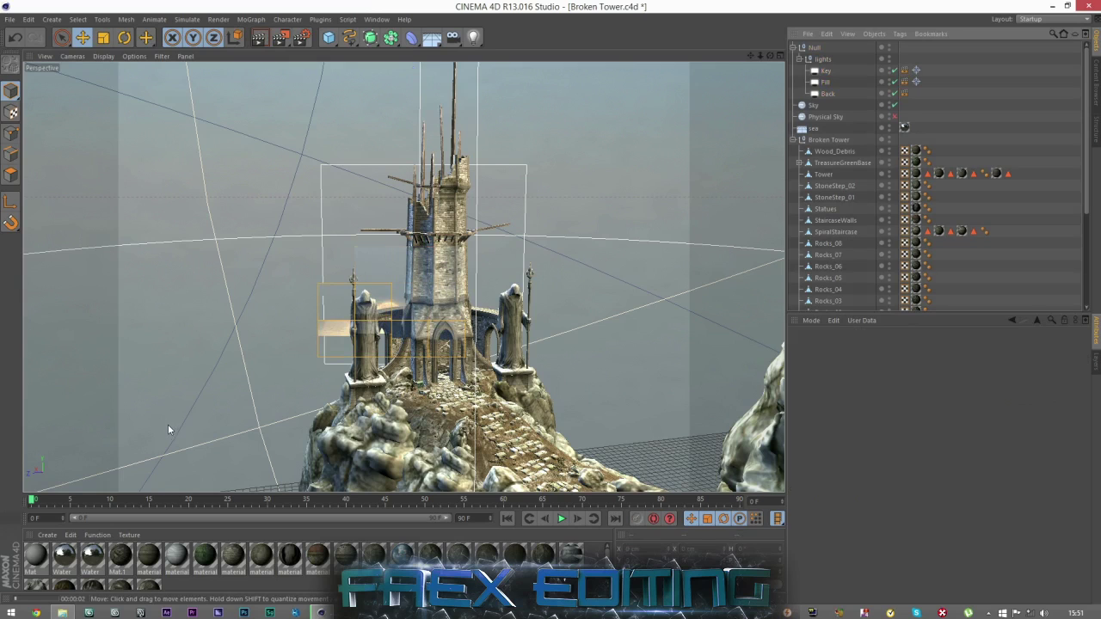
- Check the tag properties of the Compositing tags on the Key, Fill and Back lights
click(904, 91)
shift+click(904, 70)
click(915, 104)
click(903, 69)
click(907, 82)
click(906, 94)
shift+click(906, 72)
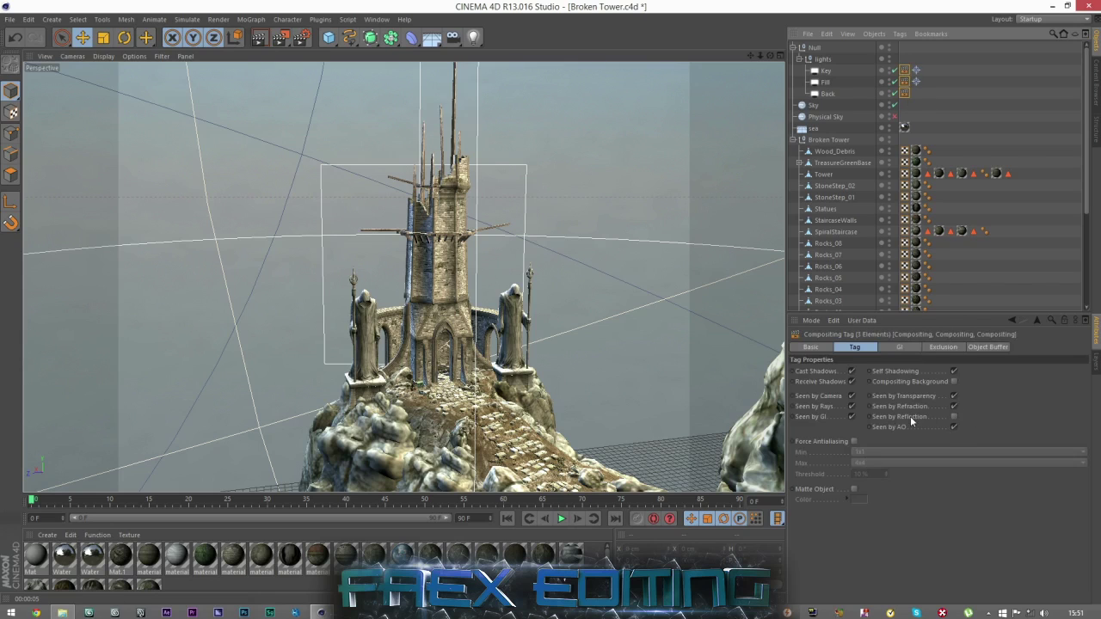
- Examine the general, details, visibility, shadow, photometric and compositing settings of the Key, Fill and Back lights together
click(841, 71)
shift+click(829, 93)
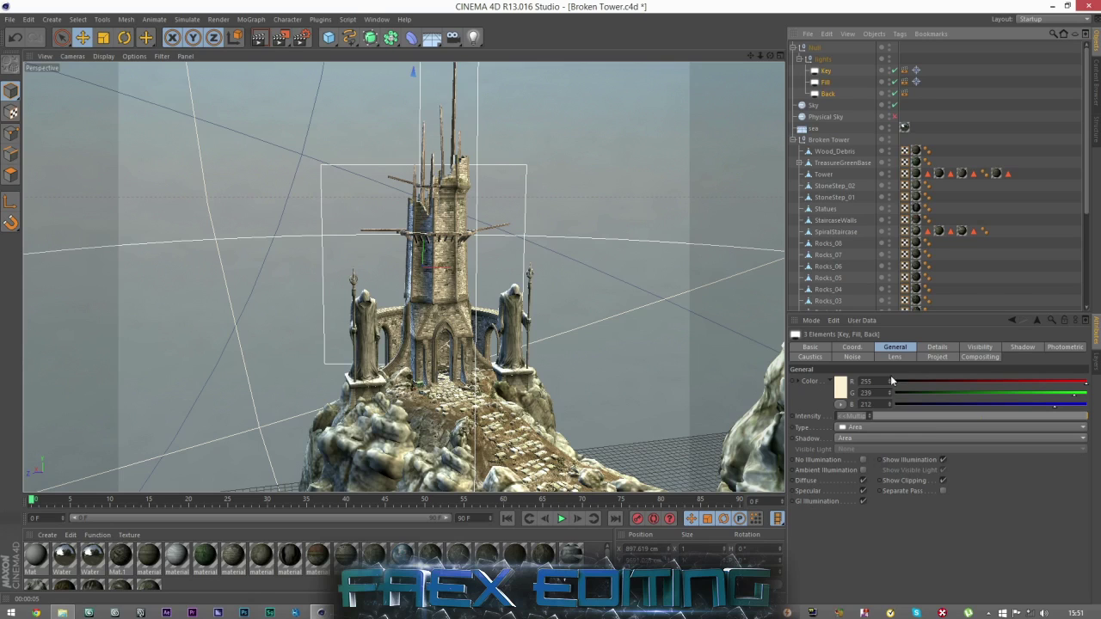
click(937, 348)
click(981, 347)
click(1013, 349)
click(1063, 349)
click(979, 357)
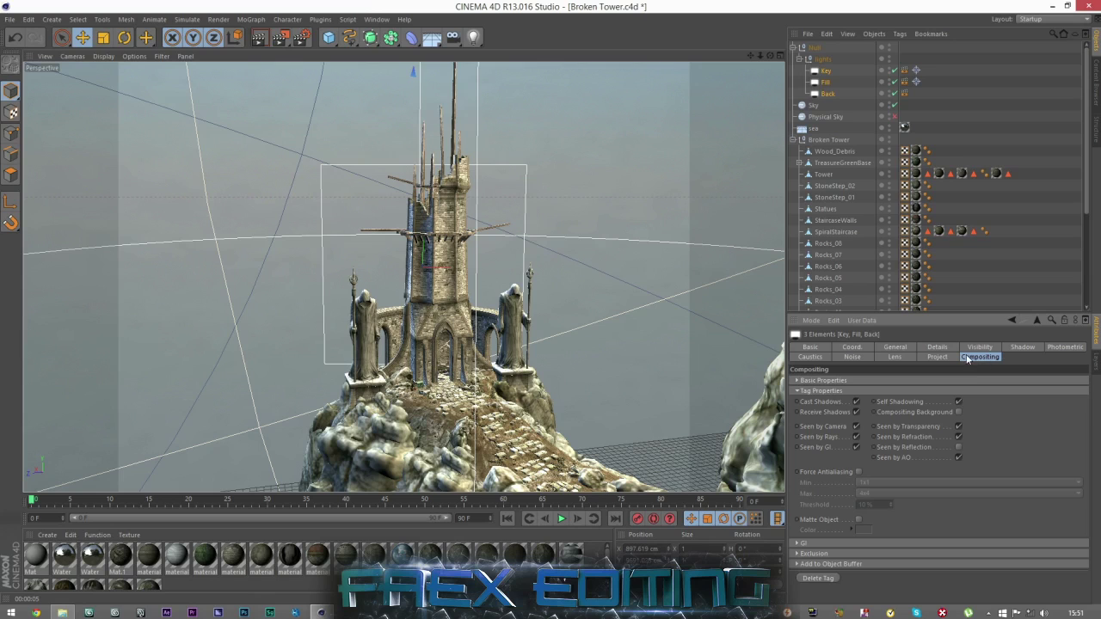
- Try deleting the Compositing tags from the Key, Fill and Back lights
drag(912, 104, 906, 70)
key(Delete)
click(832, 82)
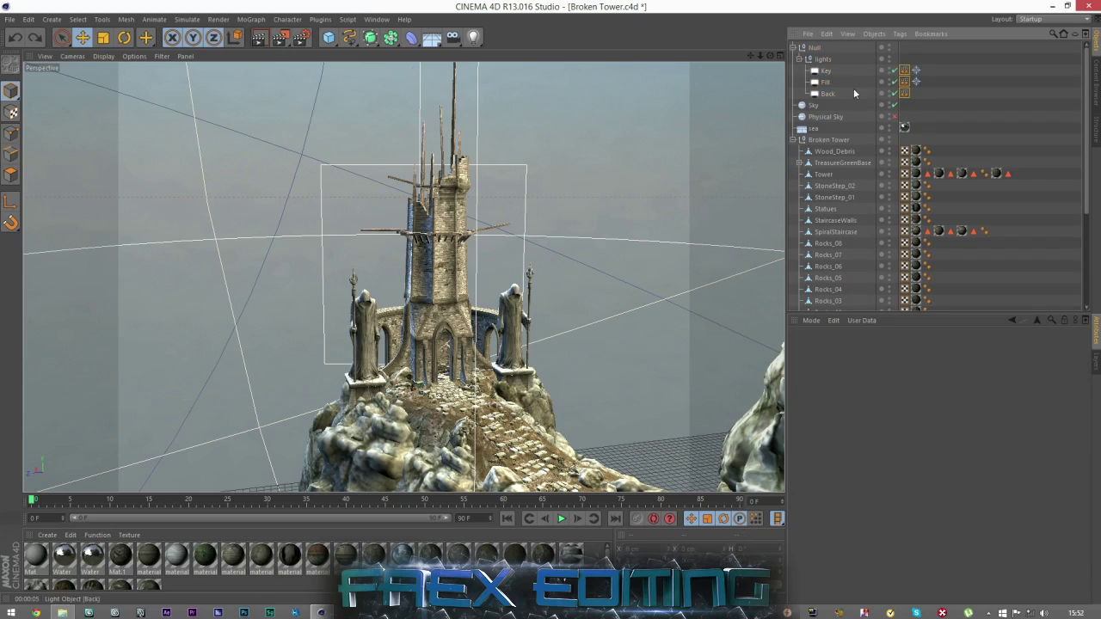
click(834, 94)
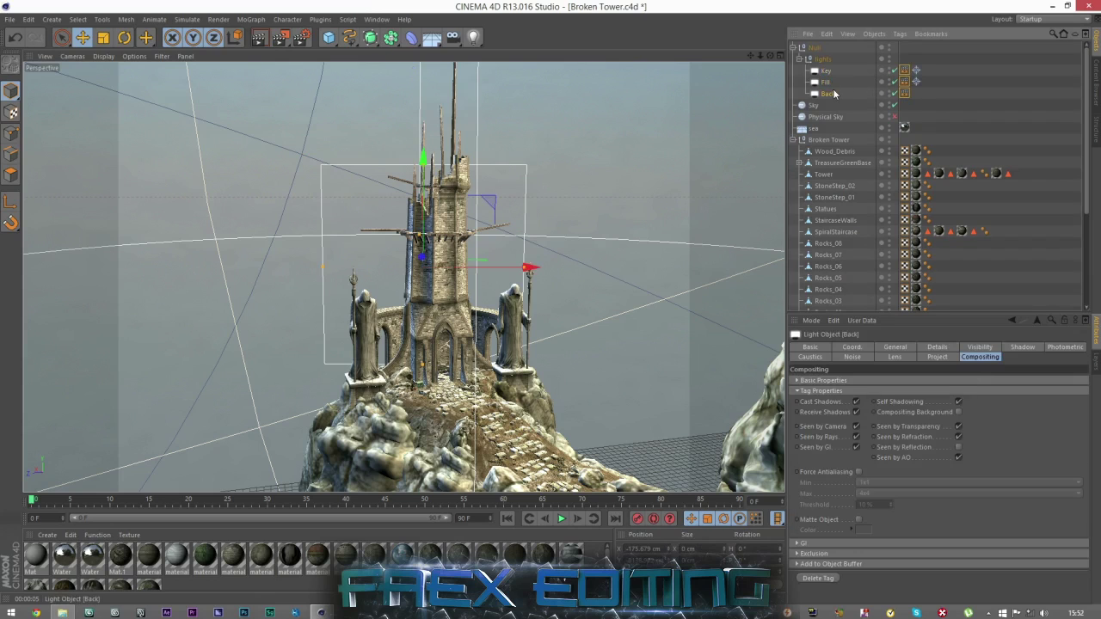
- Look through the Back light's project, lens, noise, caustics, shadow, visibility, details and general settings
click(935, 357)
click(896, 357)
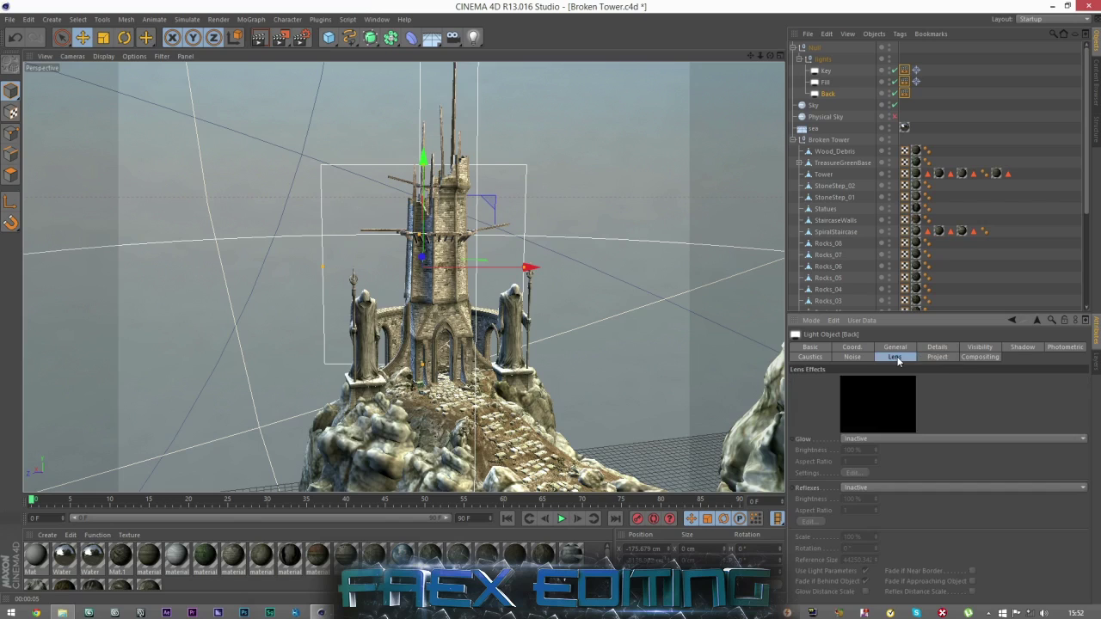
click(857, 358)
click(823, 359)
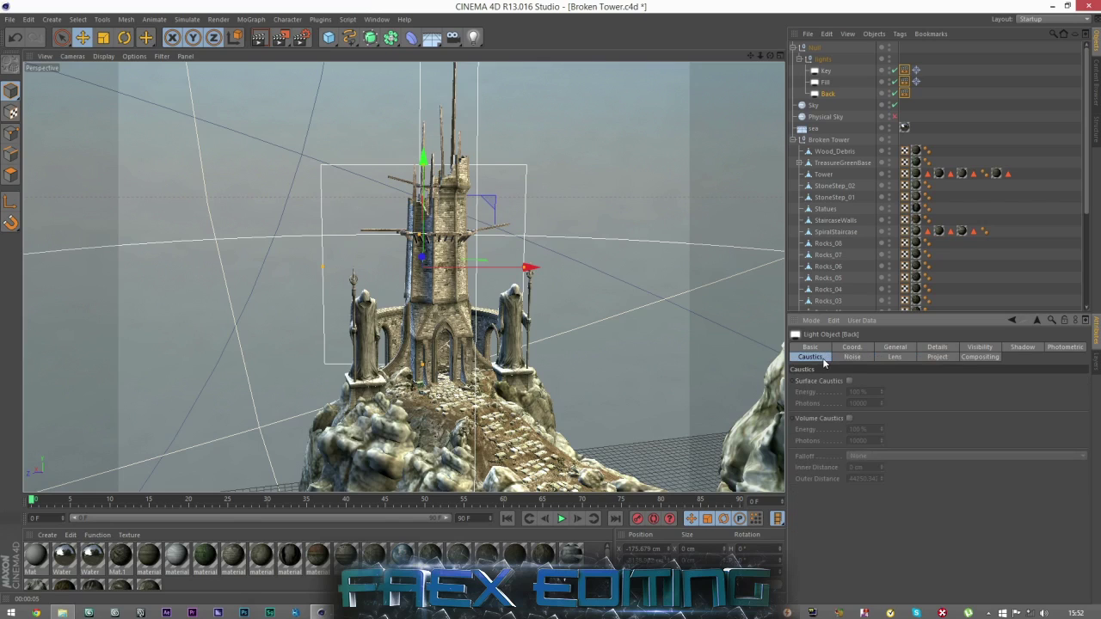
click(1016, 348)
click(975, 348)
click(920, 349)
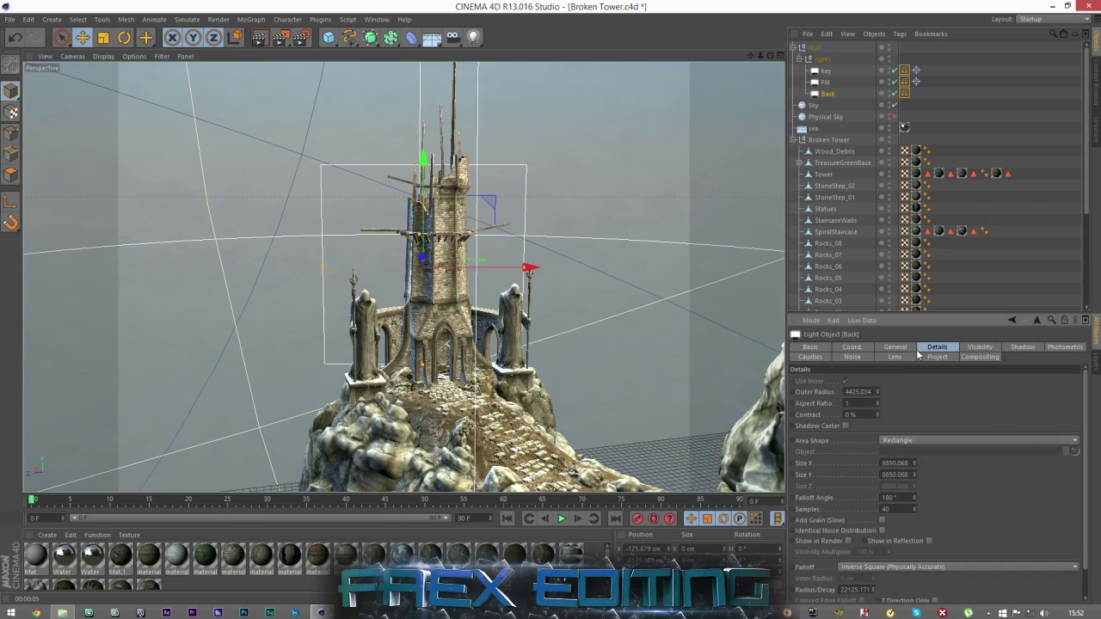
click(898, 348)
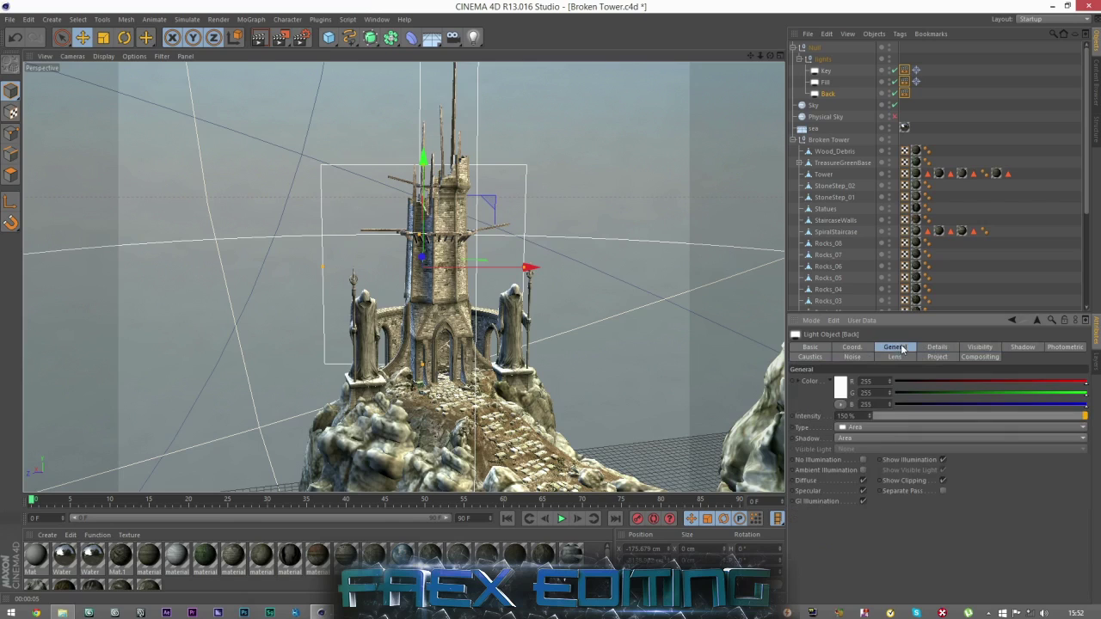
- Try disabling Show Illumination on the Back, Fill and Key lights
click(942, 460)
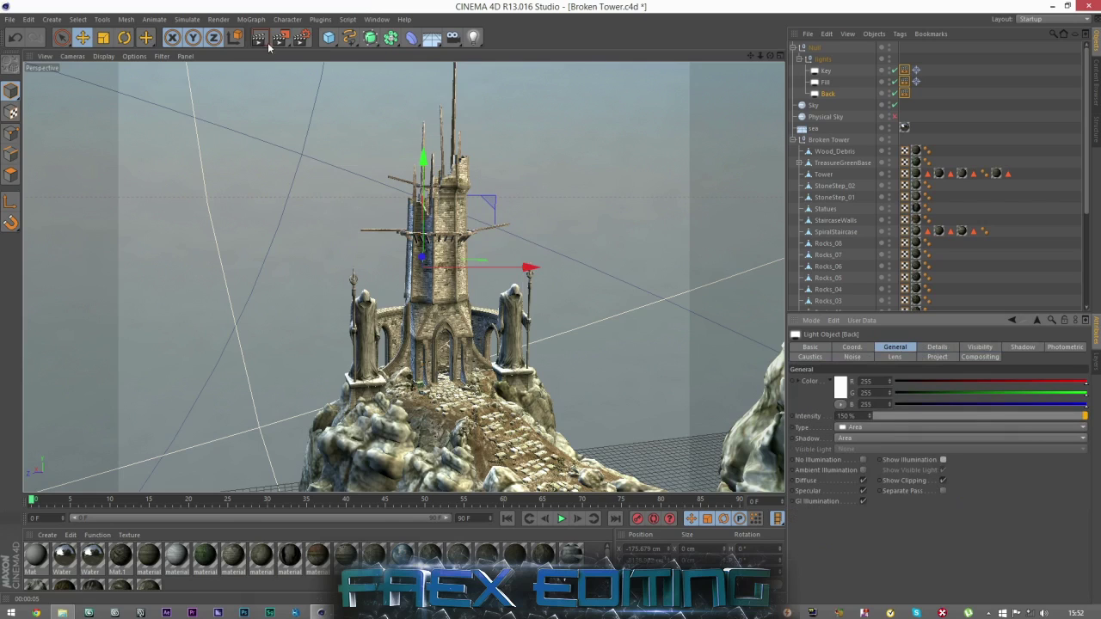
click(843, 96)
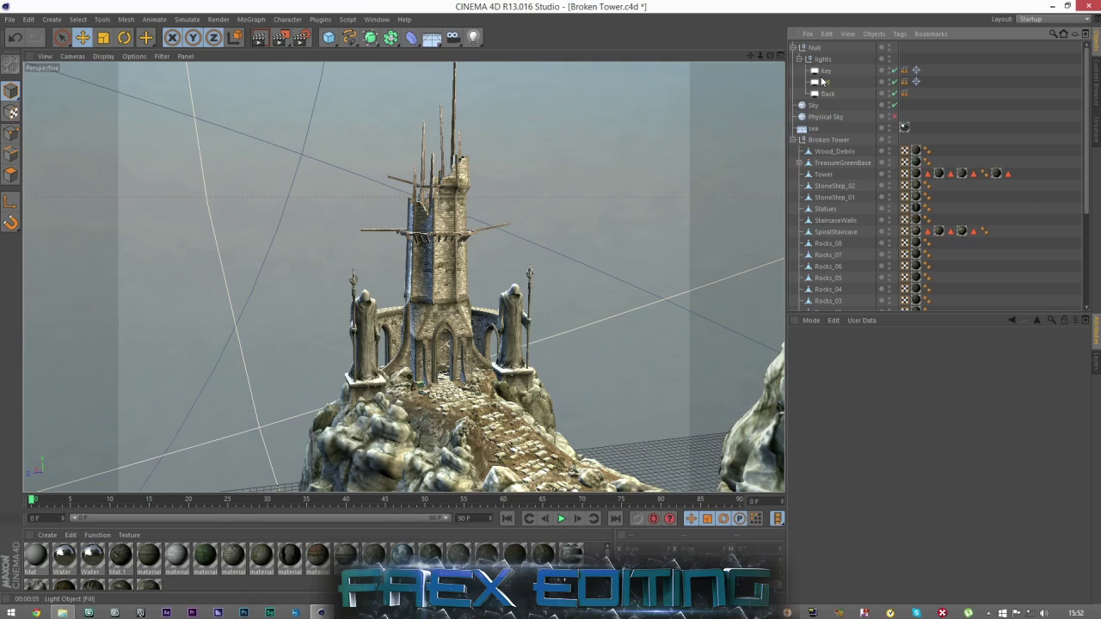
click(825, 82)
ctrl+click(826, 73)
click(943, 461)
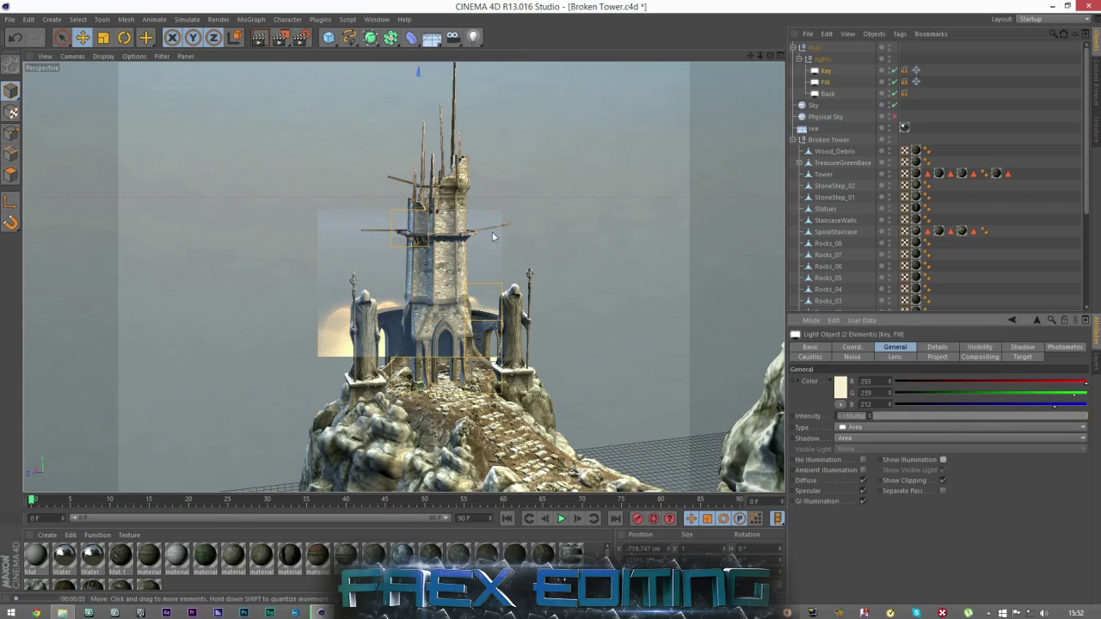
- Disable Specular on the Key, Fill and Back lights and re-enable Show Illumination for all three
click(863, 480)
click(863, 491)
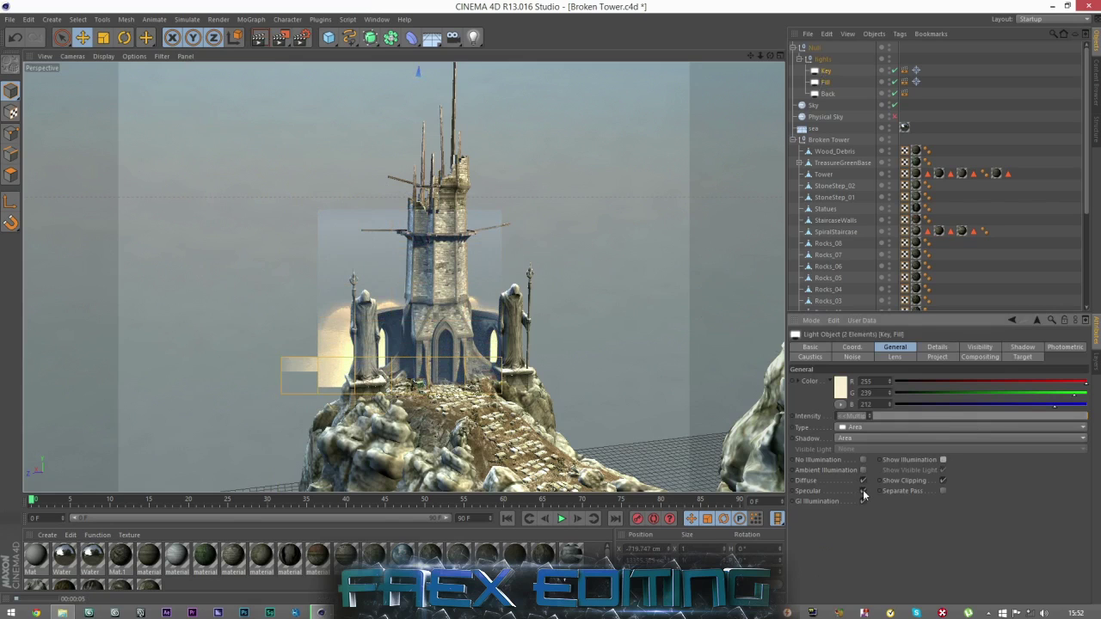
click(827, 92)
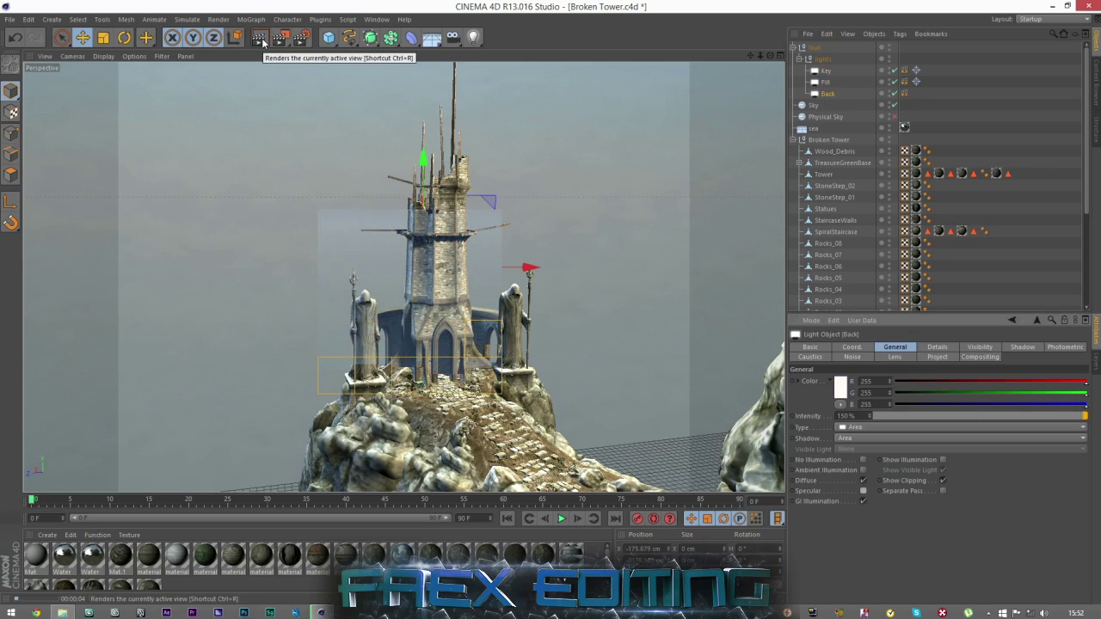
shift+click(825, 73)
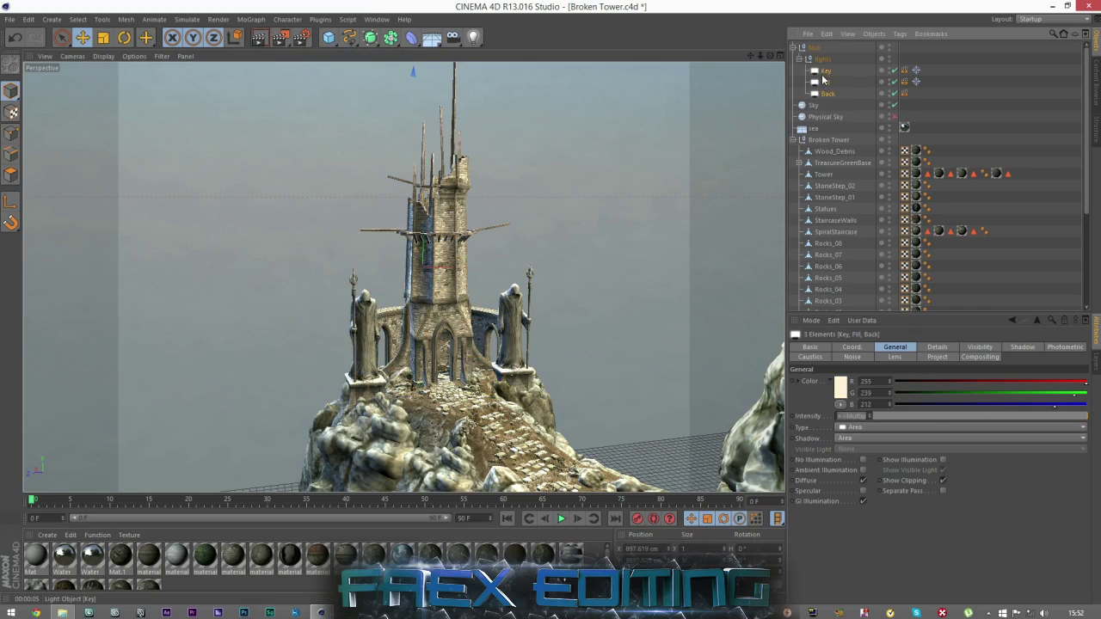
click(943, 459)
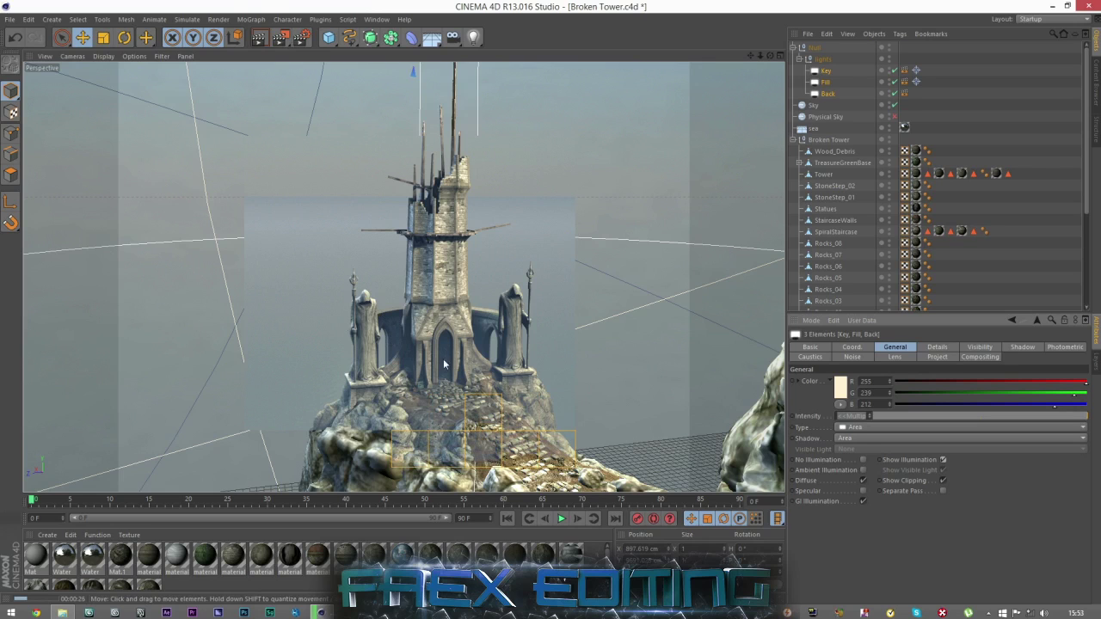
- Check the output and save options in the render settings
click(301, 37)
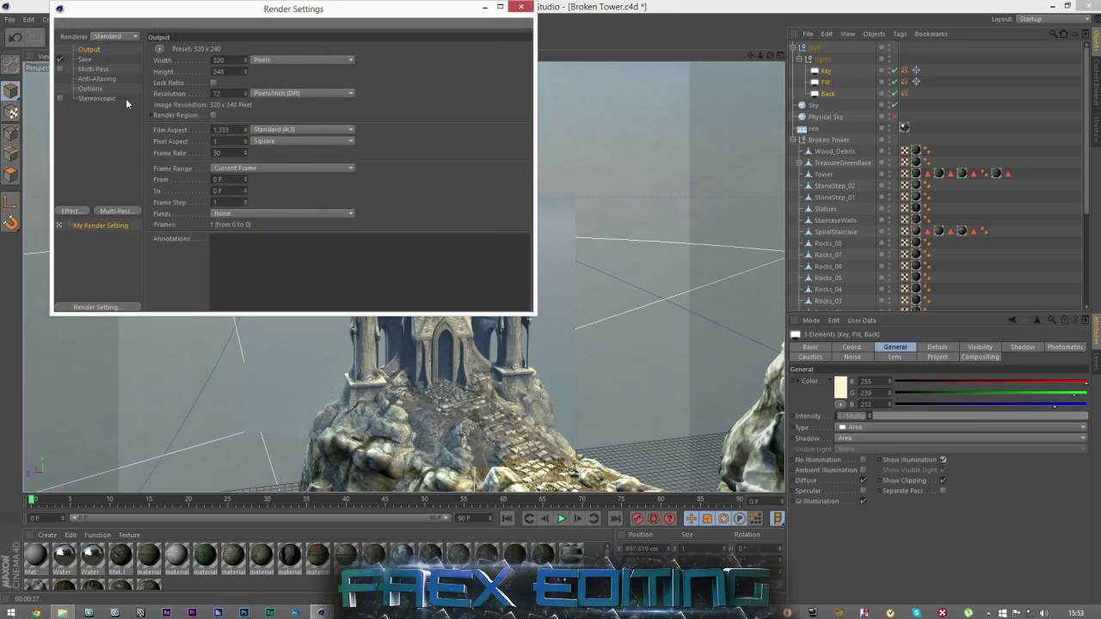
click(89, 60)
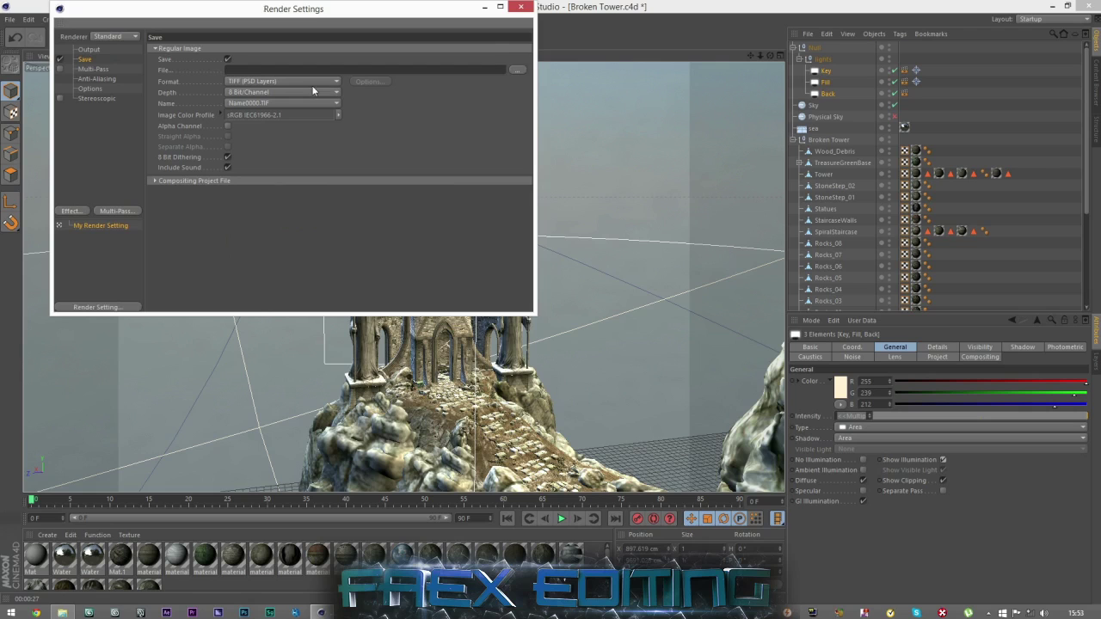
click(521, 8)
- Render the lit tower to the Picture Viewer, fit the image to the screen, inspect it and close the viewer
click(278, 36)
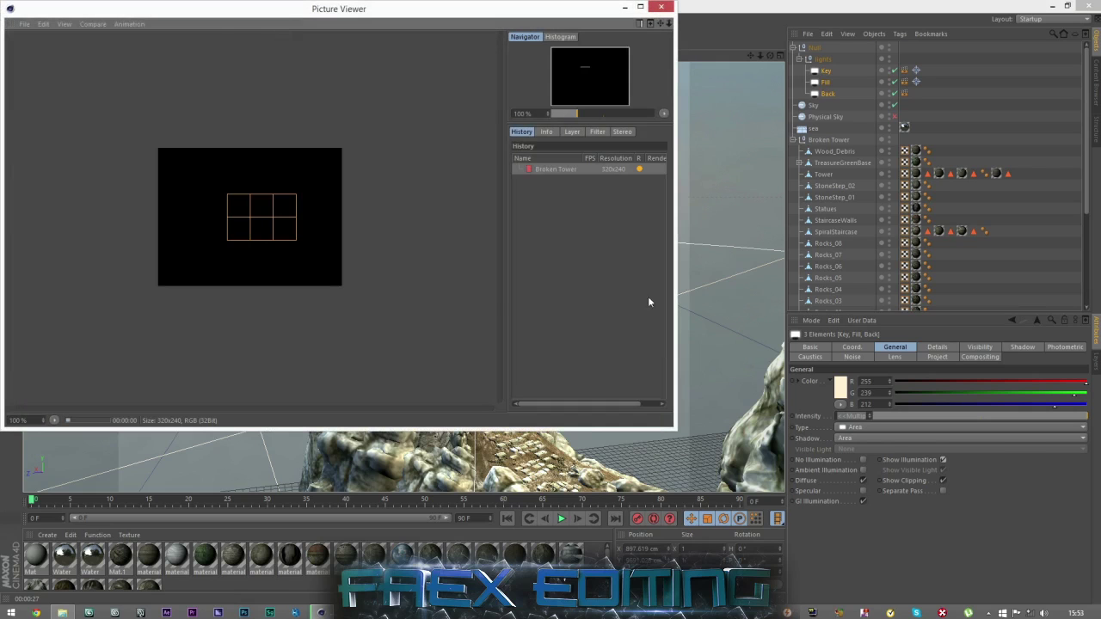
click(663, 113)
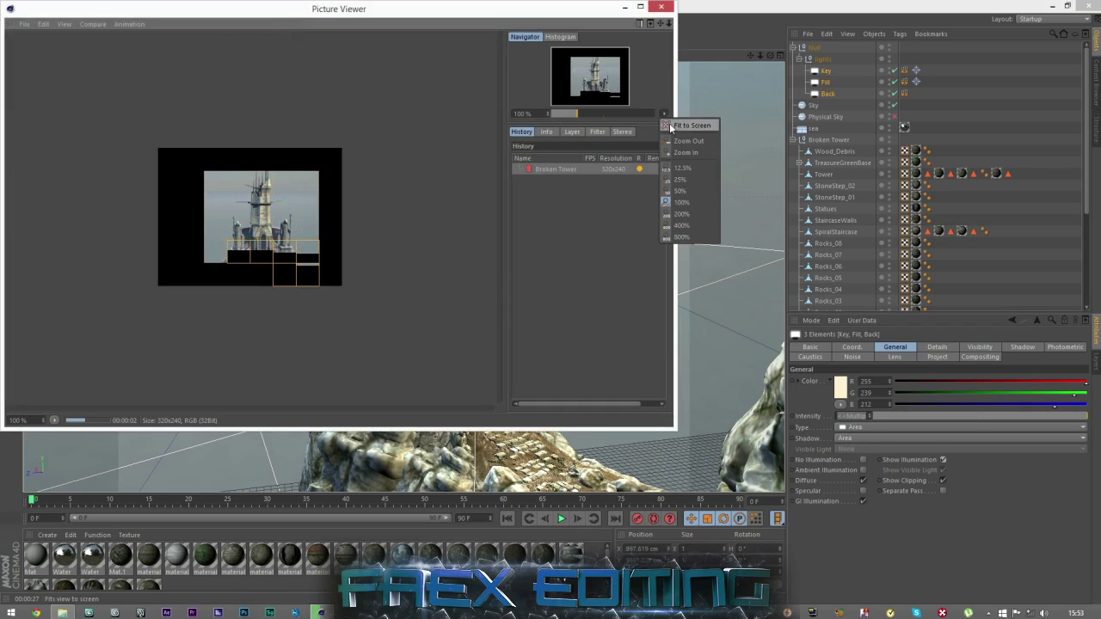
click(671, 127)
scroll(412, 238, down, 1)
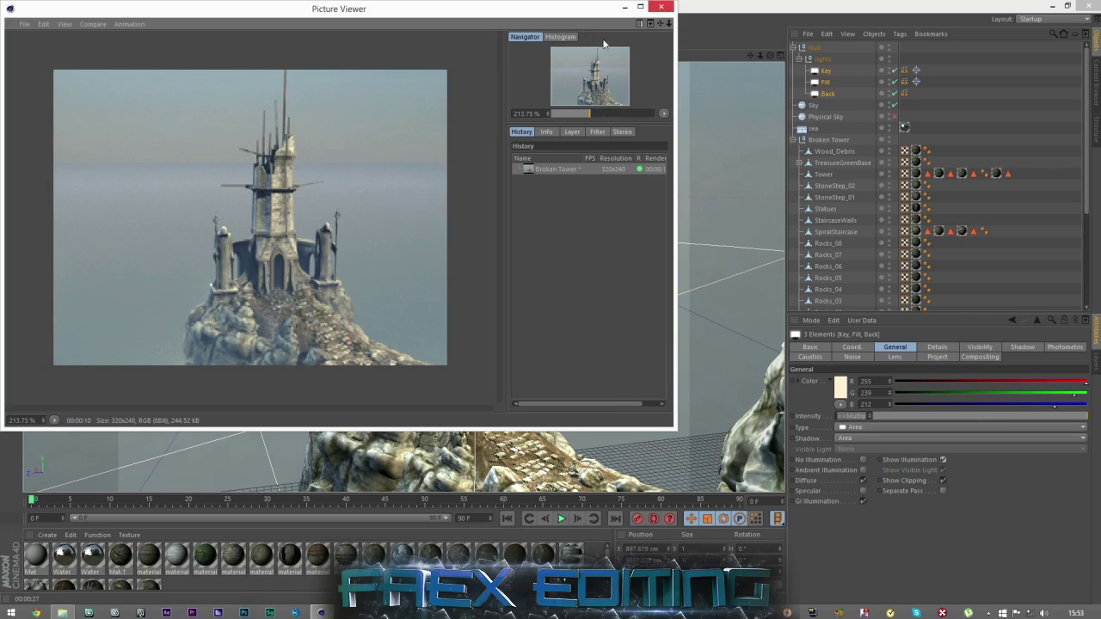
click(659, 7)
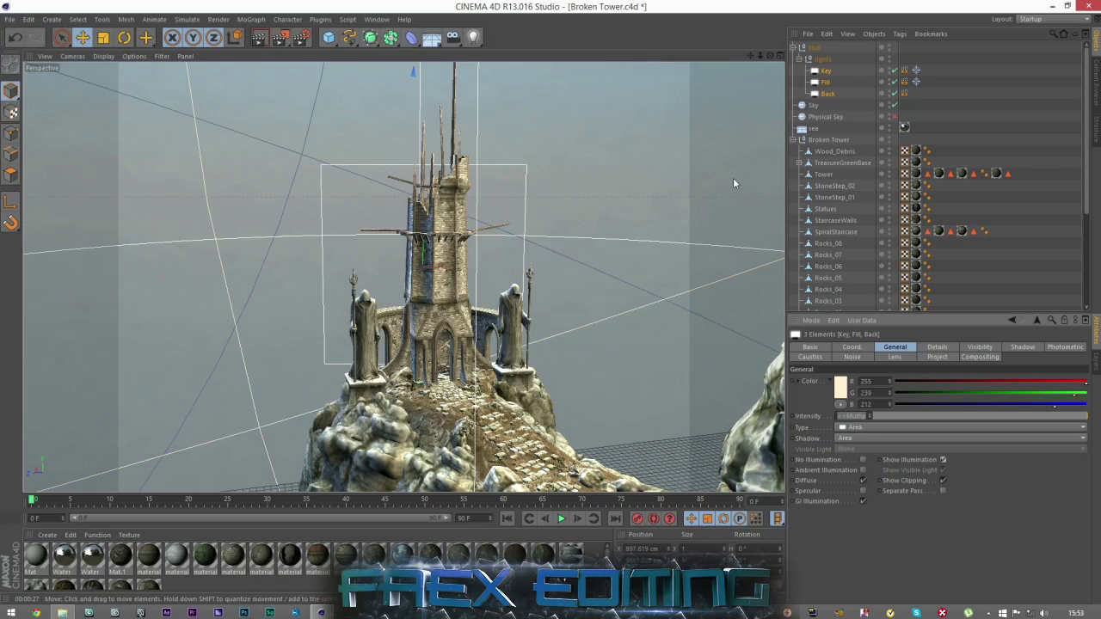
- Hide the light rig's parent null in both editor and renderer, and render the unlit tower to the Picture Viewer
click(799, 58)
click(890, 55)
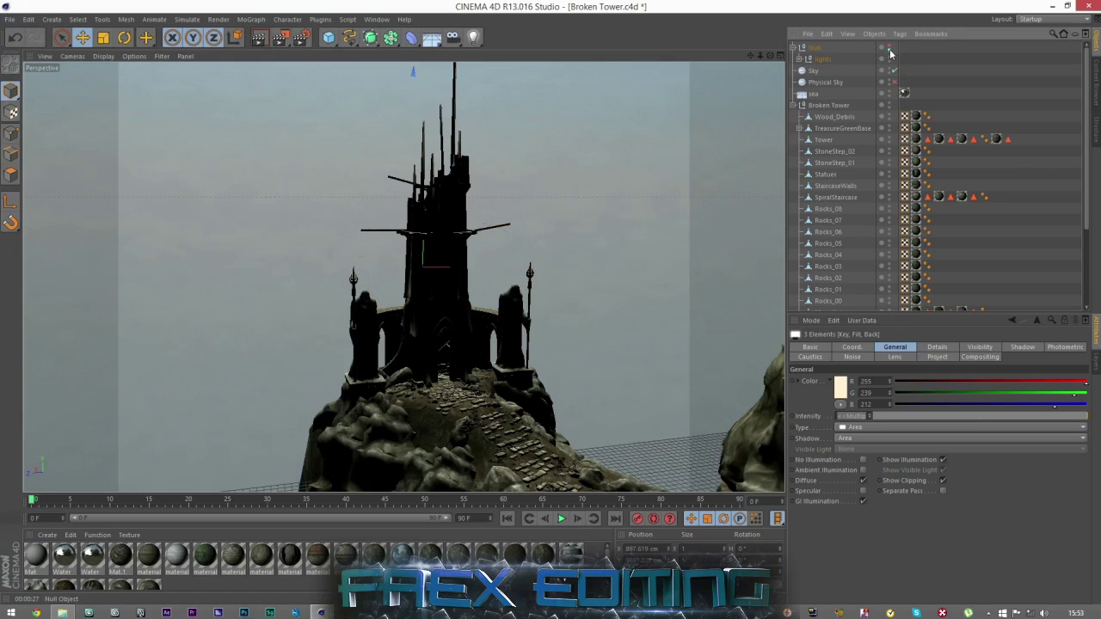
click(279, 37)
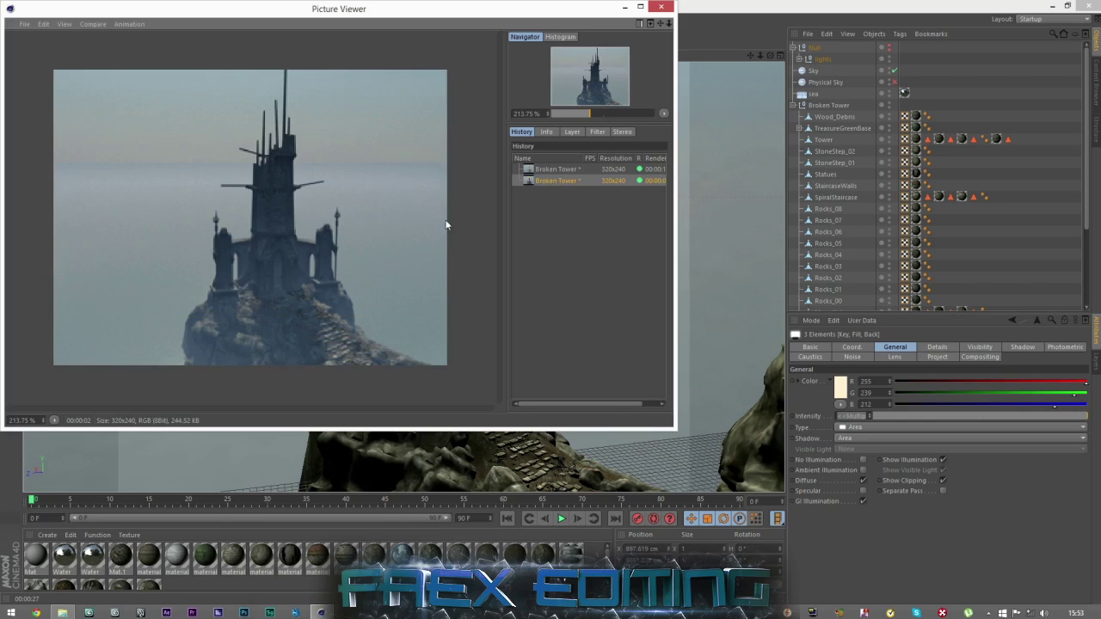
- Compare the lit and unlit tower renders in the Picture Viewer history
click(538, 170)
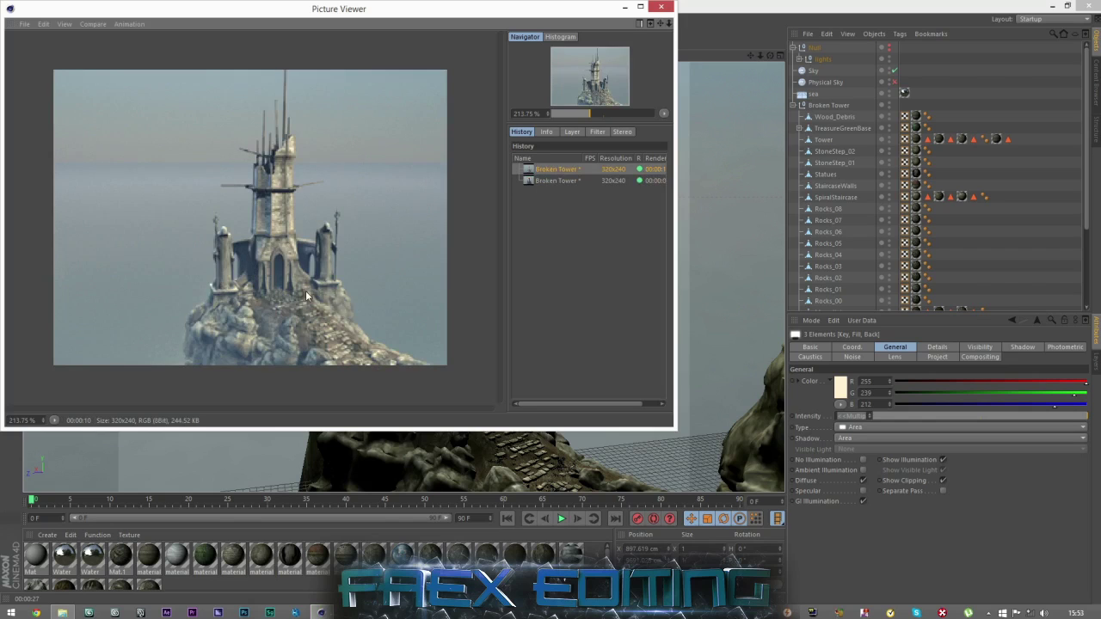
click(527, 181)
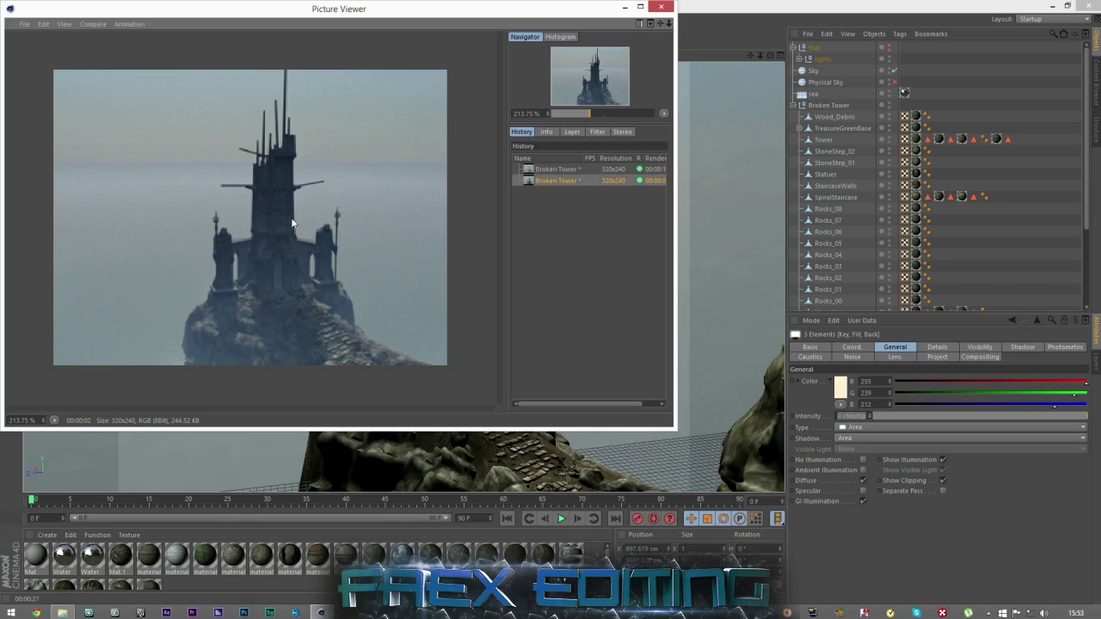
click(557, 170)
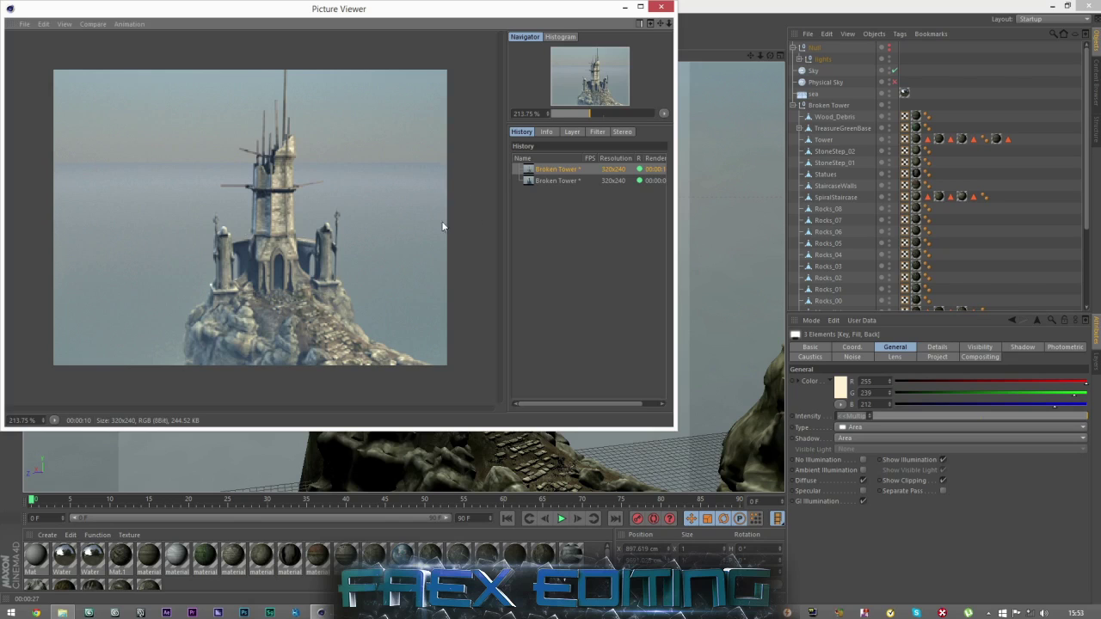
click(556, 181)
click(555, 171)
- Select the lights null and expand it to show the Key, Fill and Back lights
click(819, 59)
click(798, 58)
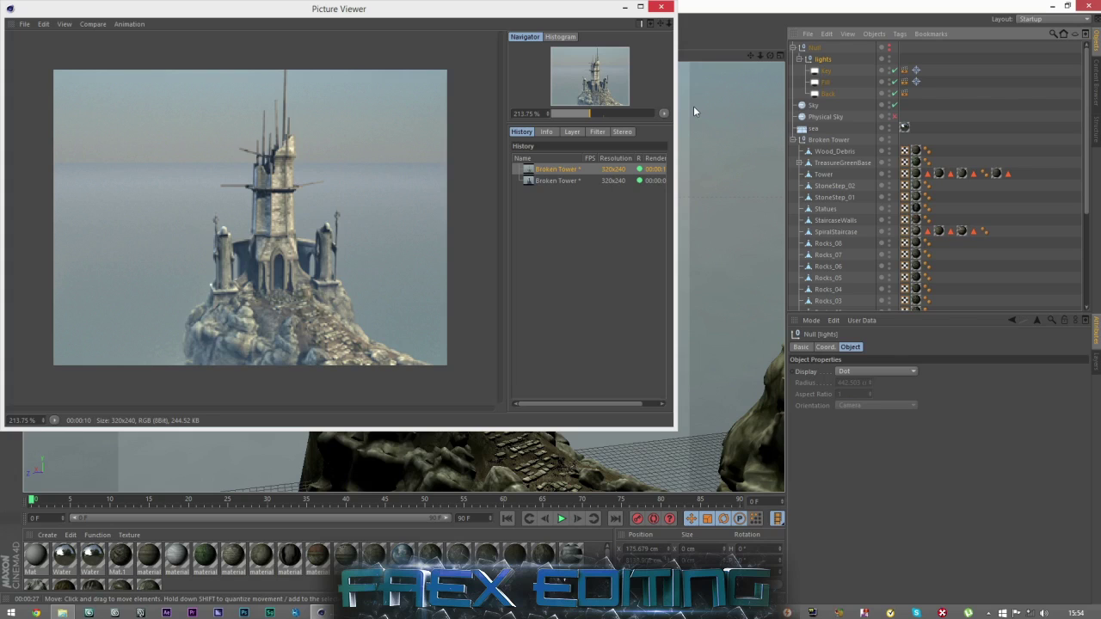
click(989, 613)
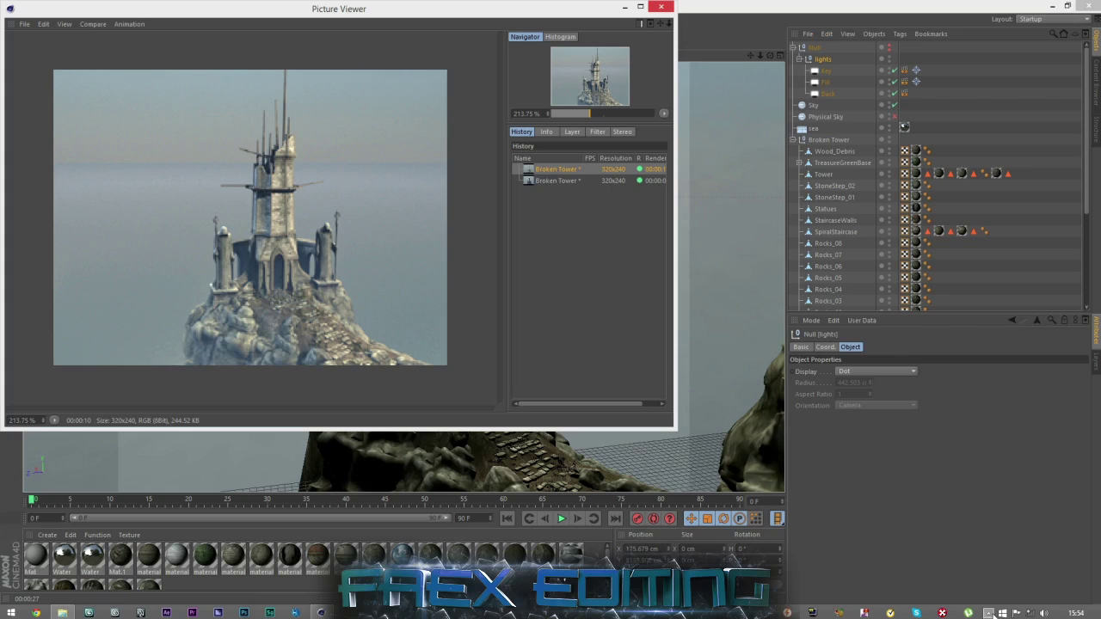